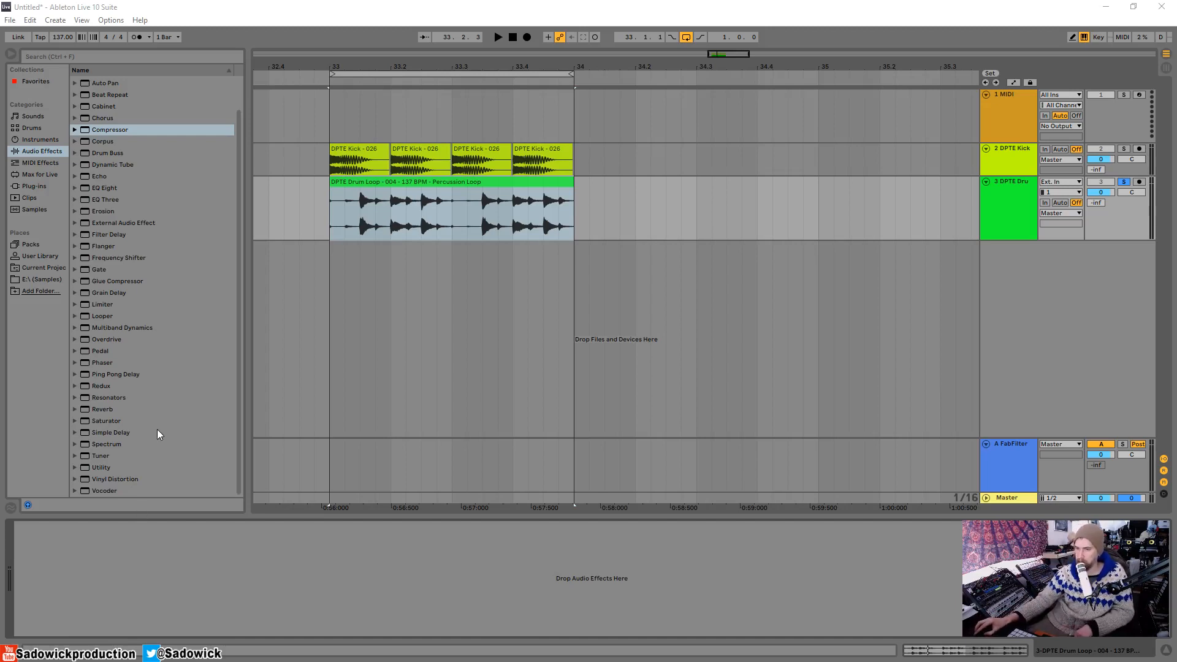
Audition the kick track soloed, and the percussion loop track soloed.
{"action": "left_click", "coordinate": [1126, 149]}
{"action": "left_click", "coordinate": [383, 152]}
{"action": "key", "text": "space"}
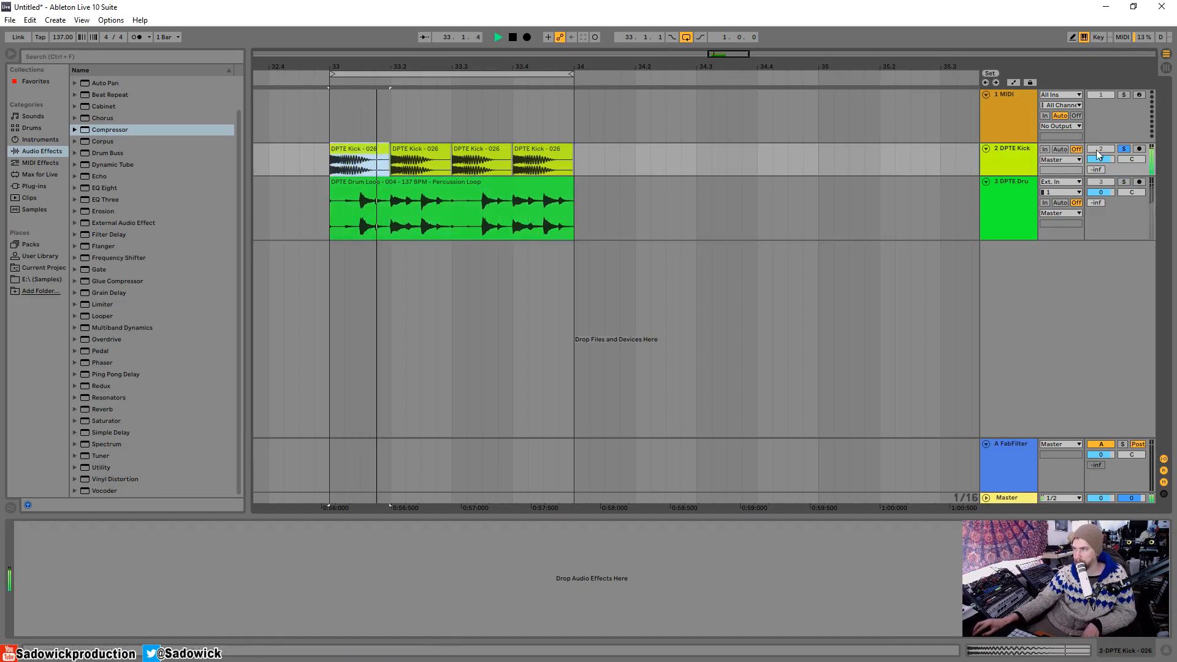
{"action": "left_click", "coordinate": [1124, 182]}
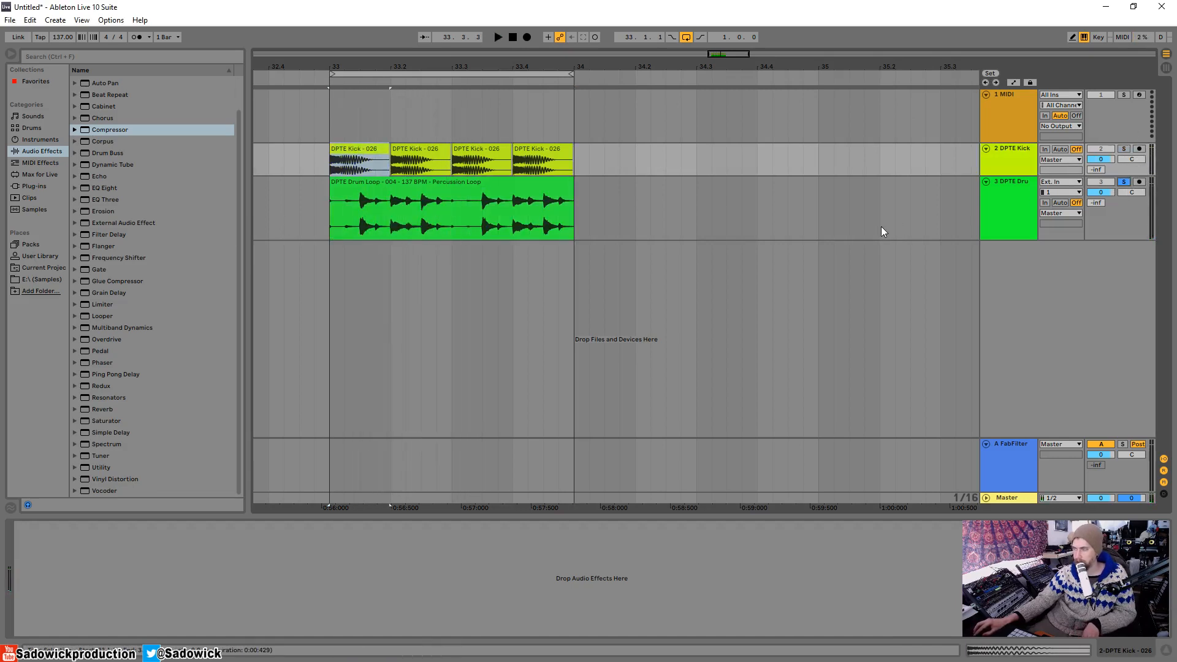
{"action": "key", "text": "space"}
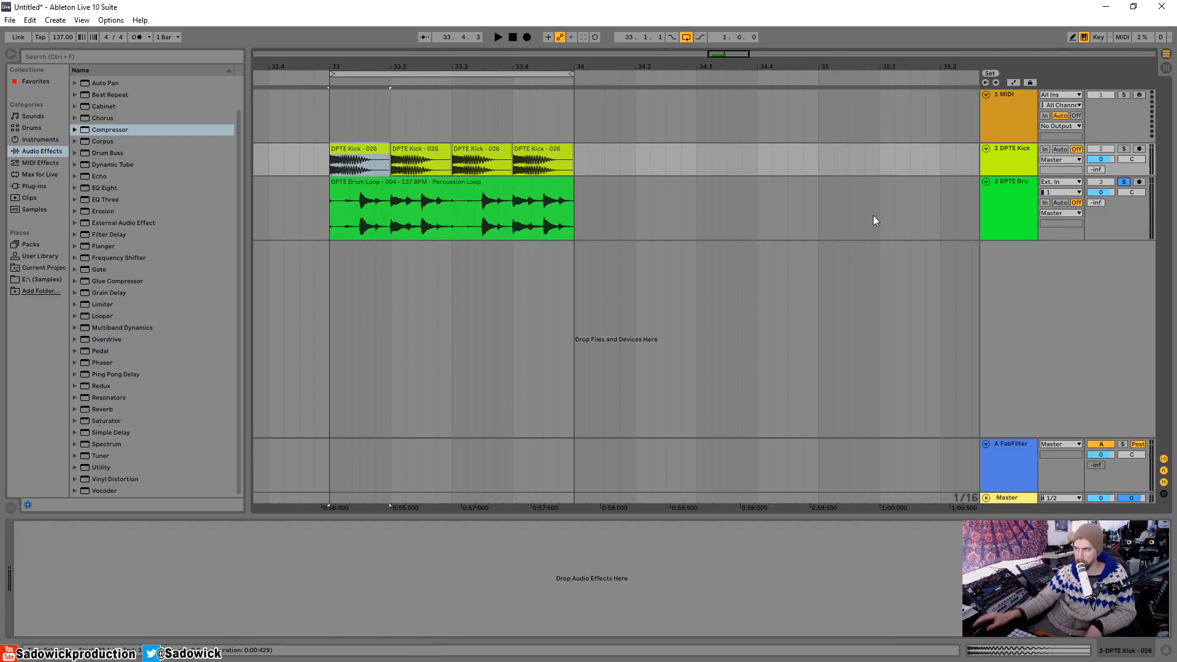
{"action": "key", "text": "space"}
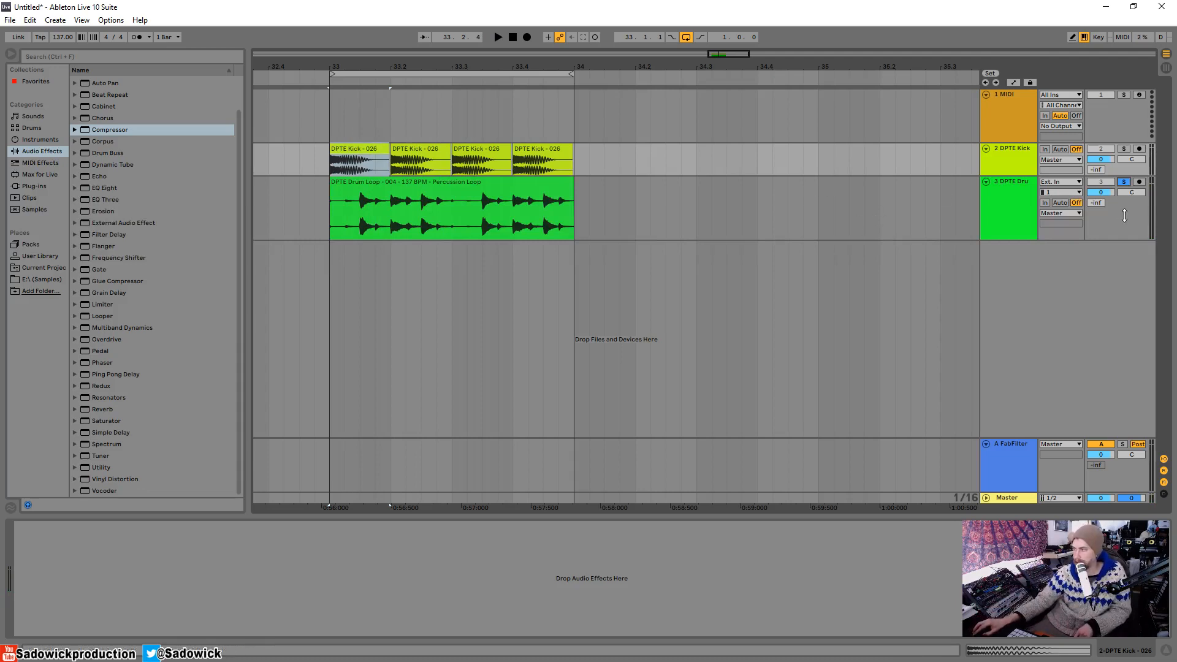
Add an EQ Three effect to the percussion loop track.
{"action": "left_click", "coordinate": [787, 187]}
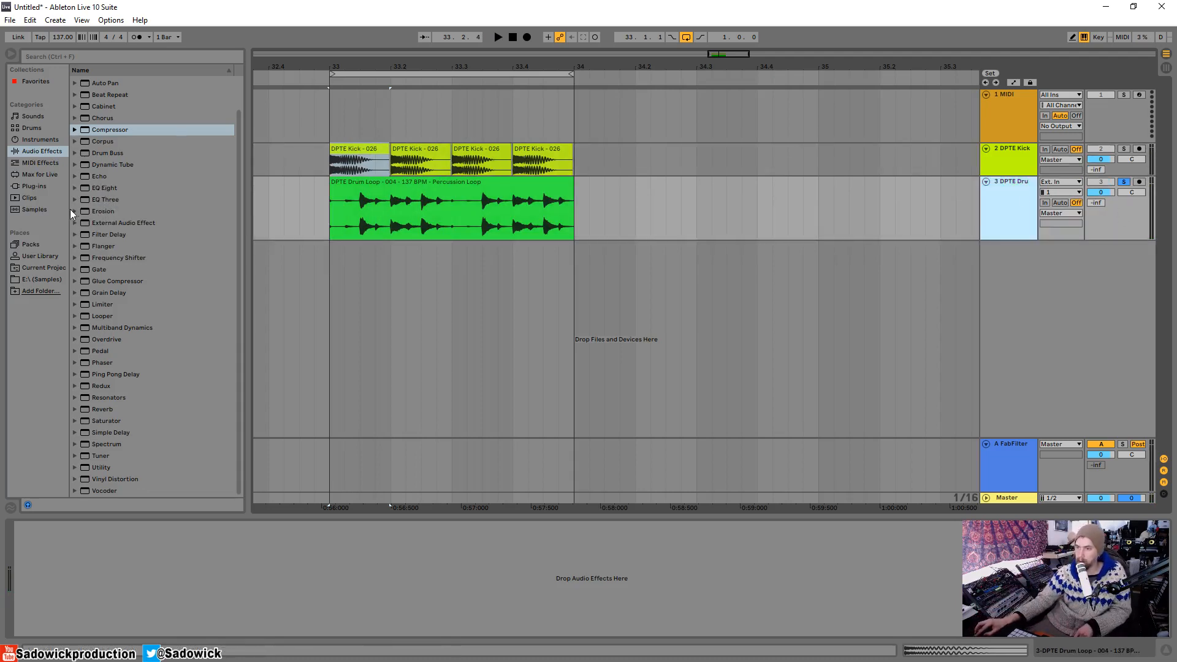
{"action": "left_click", "coordinate": [112, 200]}
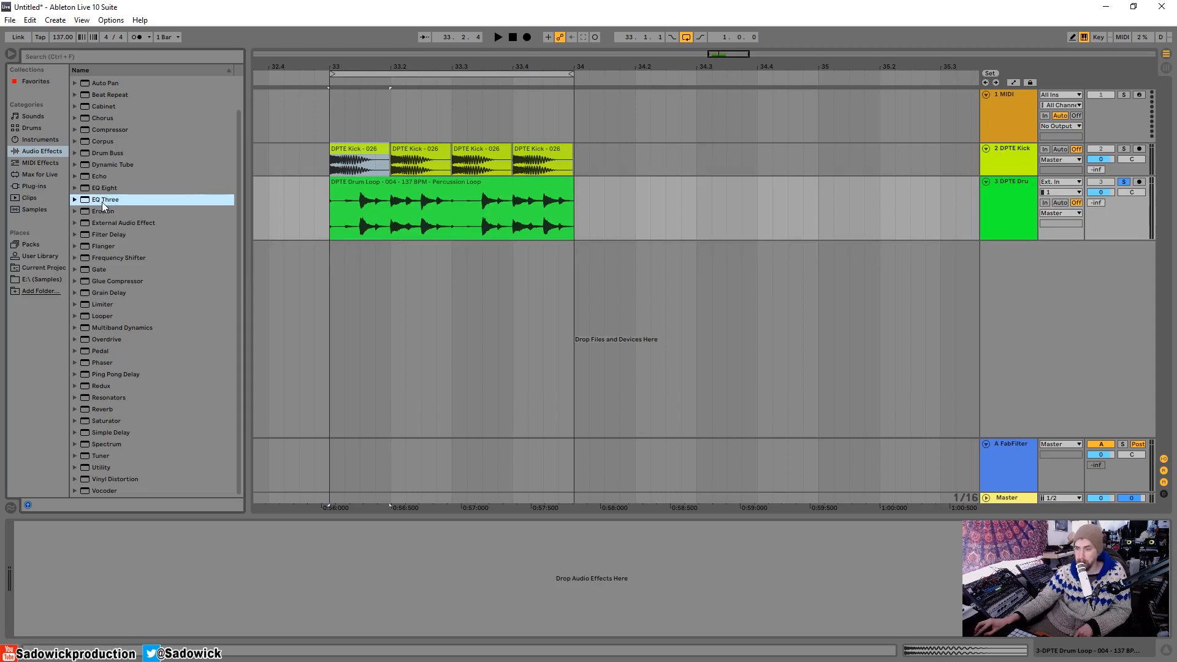
{"action": "left_click_drag", "start_coordinate": [432, 212], "coordinate": [432, 212]}
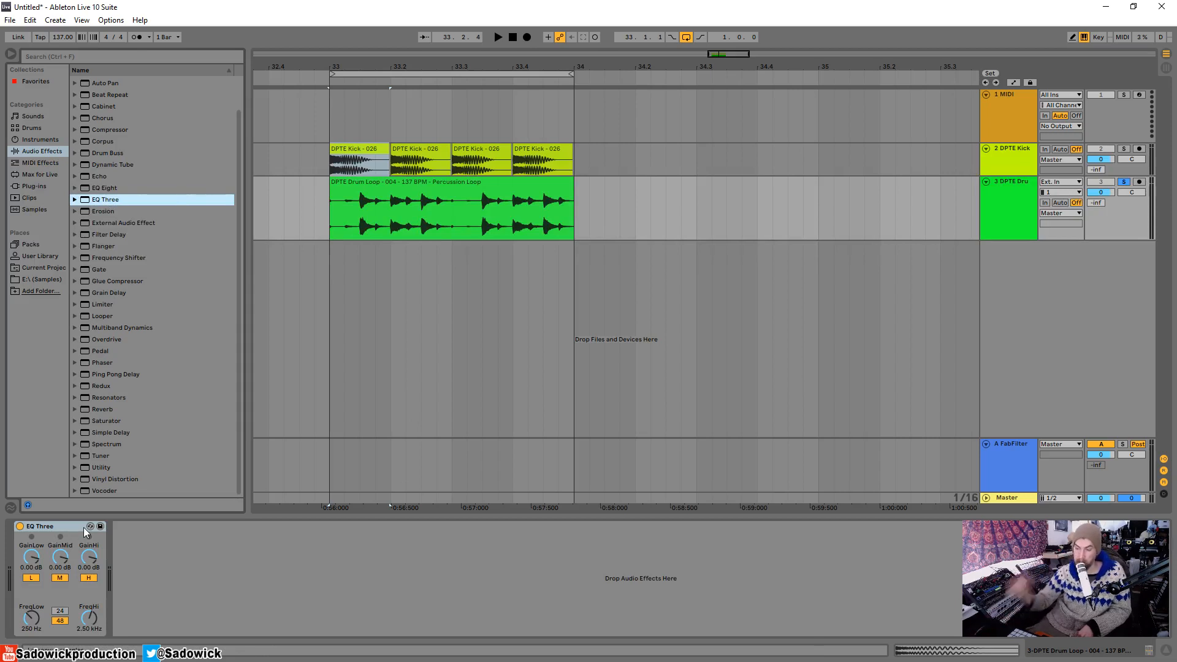
Switch off the low and high bands in EQ Three and play the loop with only the mid band.
{"action": "left_click", "coordinate": [32, 578]}
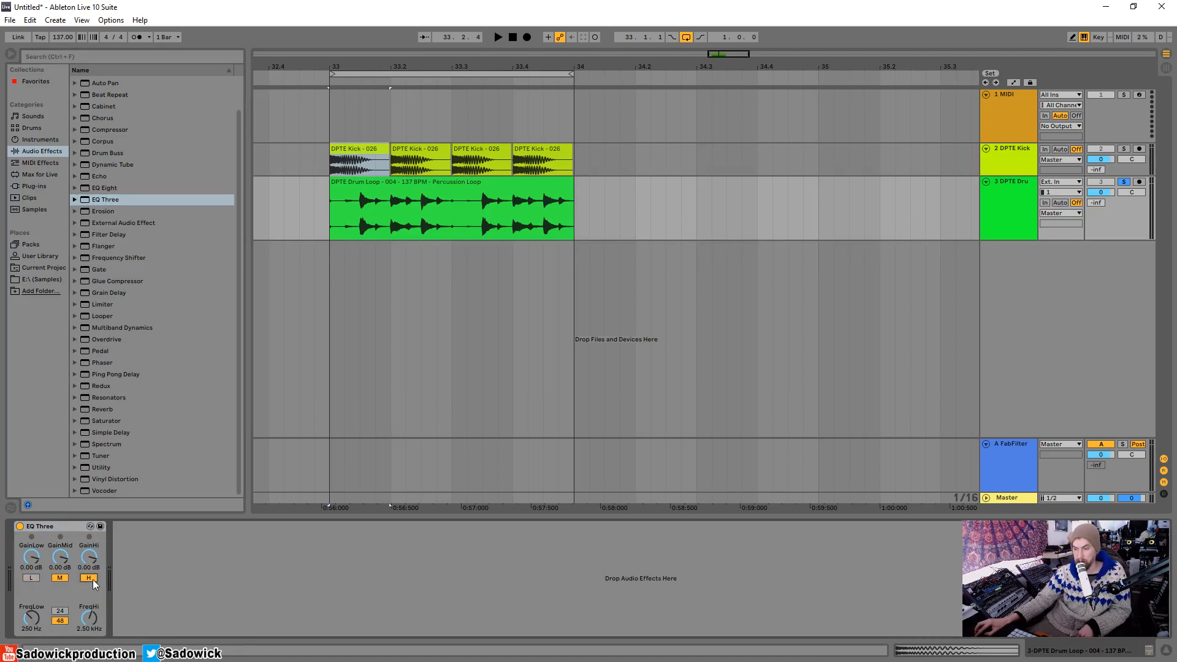
{"action": "left_click", "coordinate": [92, 579]}
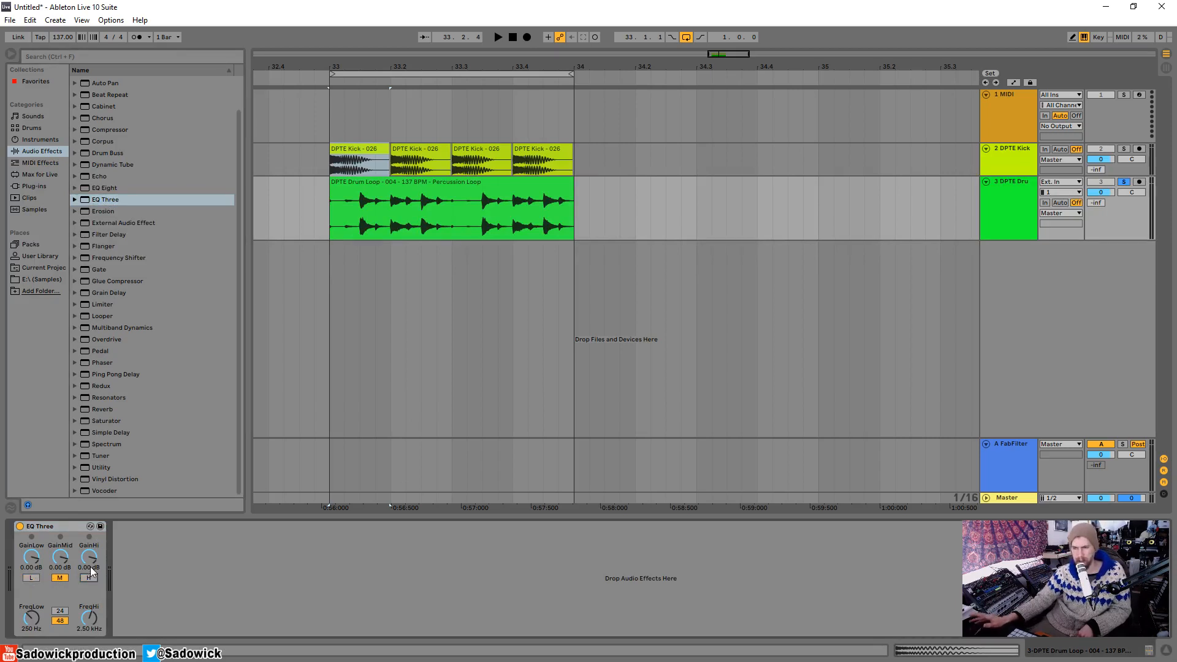
{"action": "left_click", "coordinate": [431, 182]}
{"action": "key", "text": "space"}
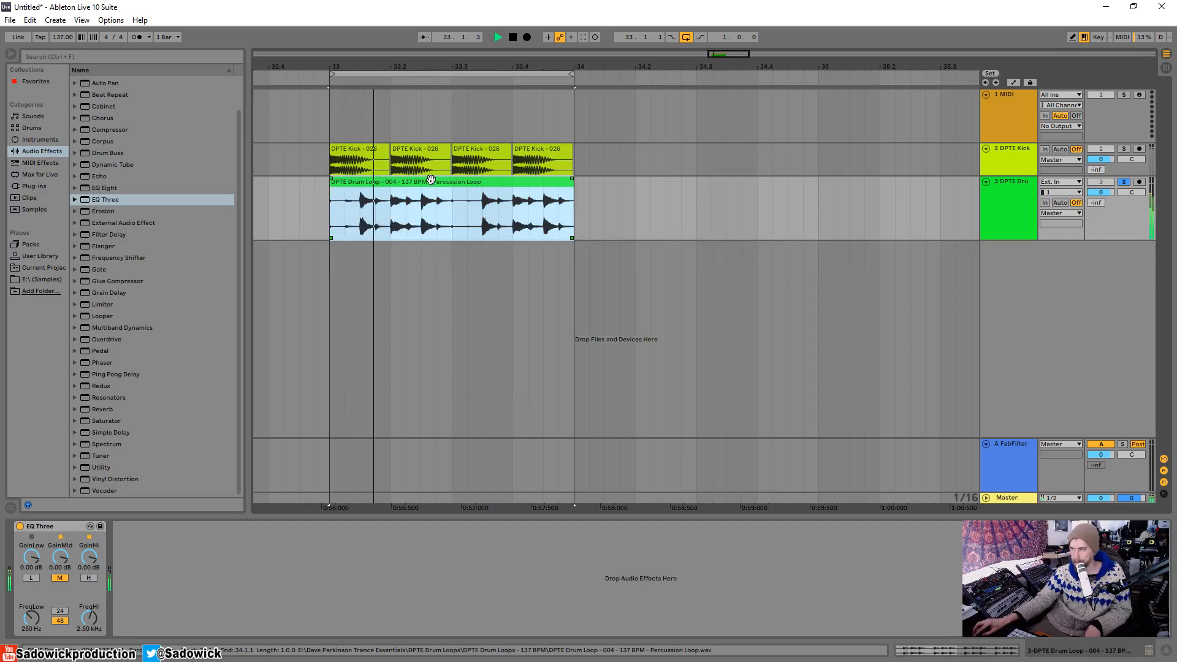
{"action": "key", "text": "space"}
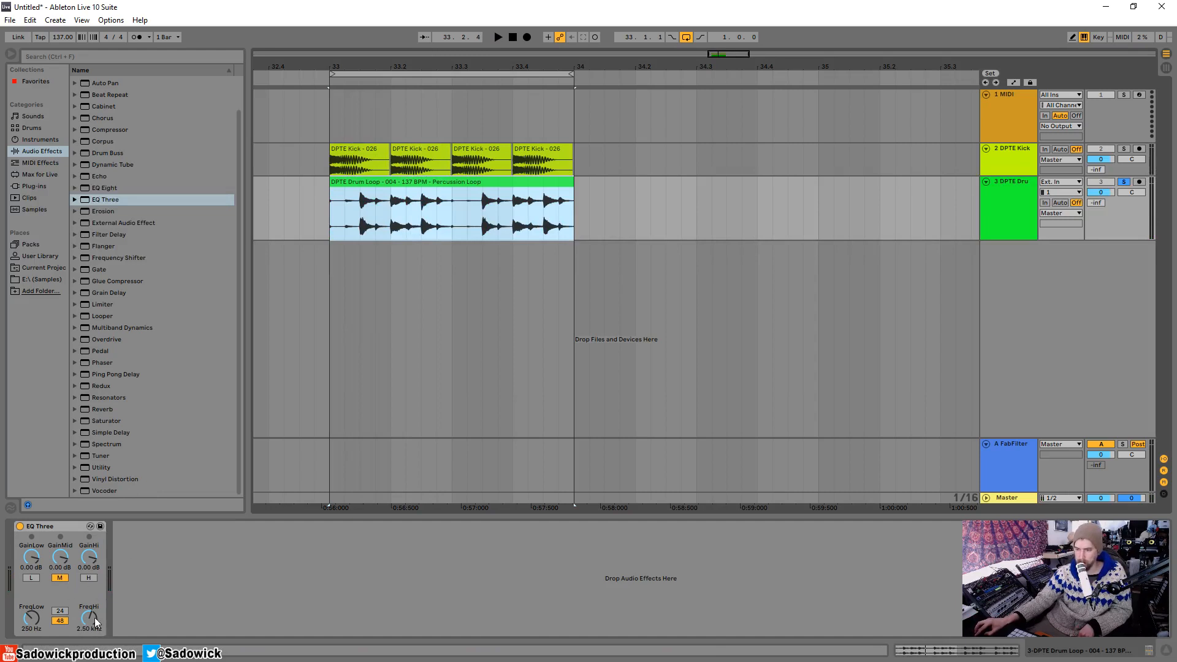
Adjust the EQ Three crossovers during playback to FreqLow 279 Hz and FreqHi 1.70 kHz.
{"action": "left_click_drag", "start_coordinate": [94, 616], "coordinate": [95, 625]}
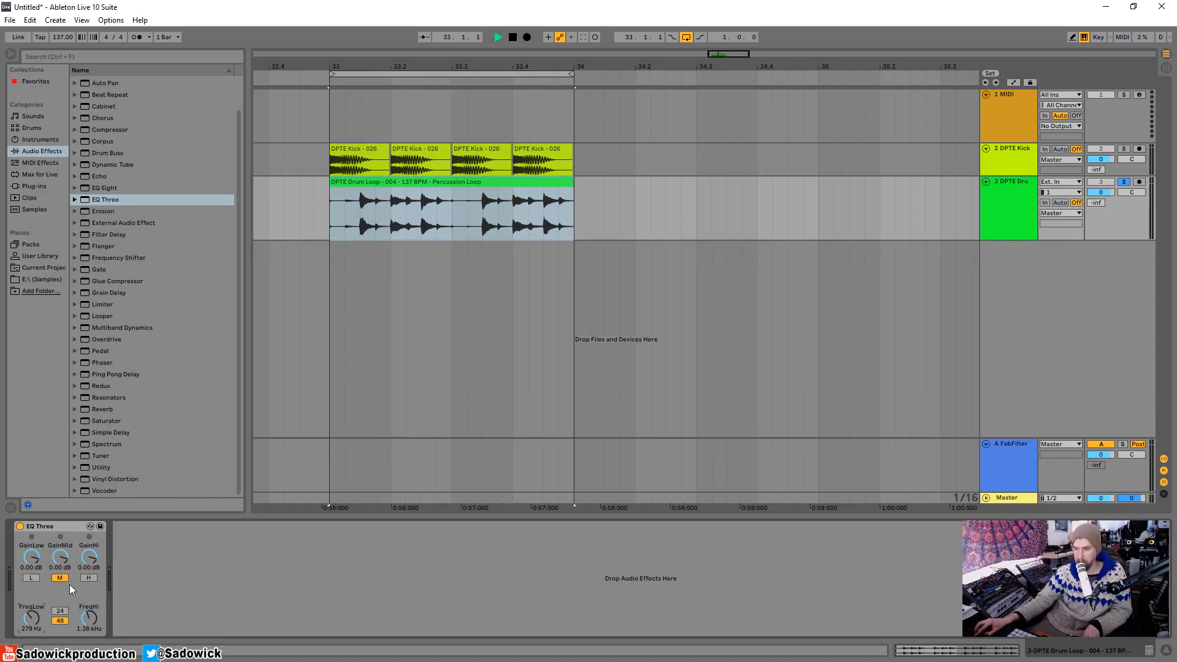
{"action": "left_click_drag", "start_coordinate": [90, 626], "coordinate": [89, 618]}
{"action": "key", "text": "space"}
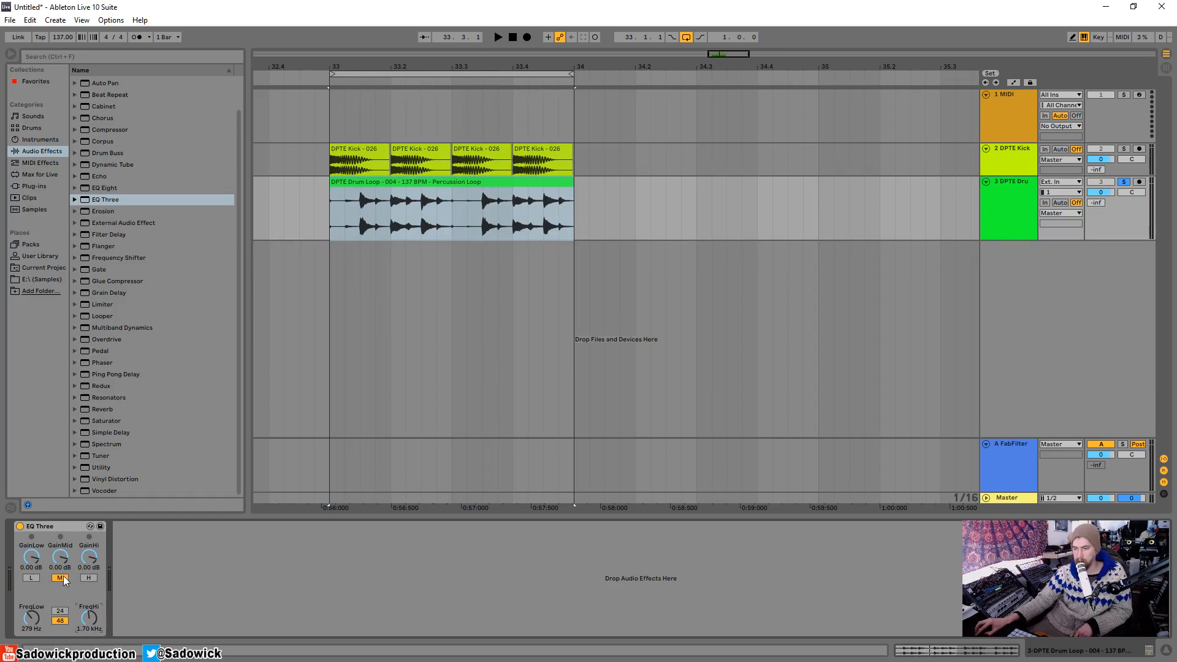
Group EQ Three into an Audio Effect Rack and show the rack's chain list.
{"action": "right_click", "coordinate": [64, 526]}
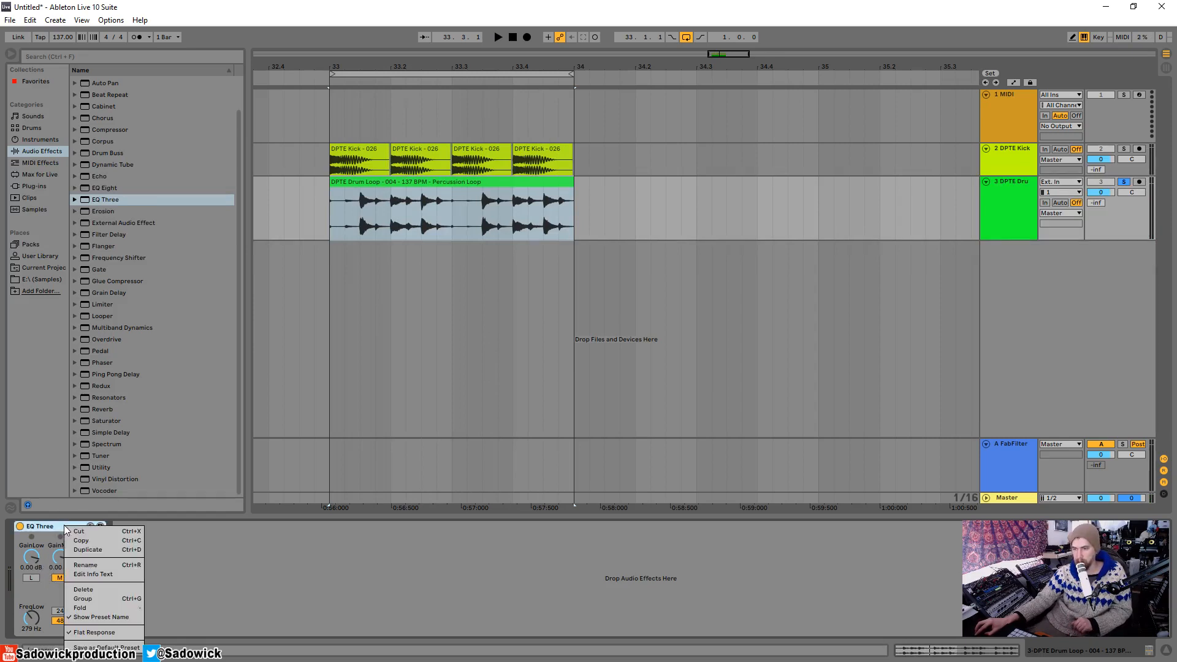
{"action": "left_click", "coordinate": [82, 599]}
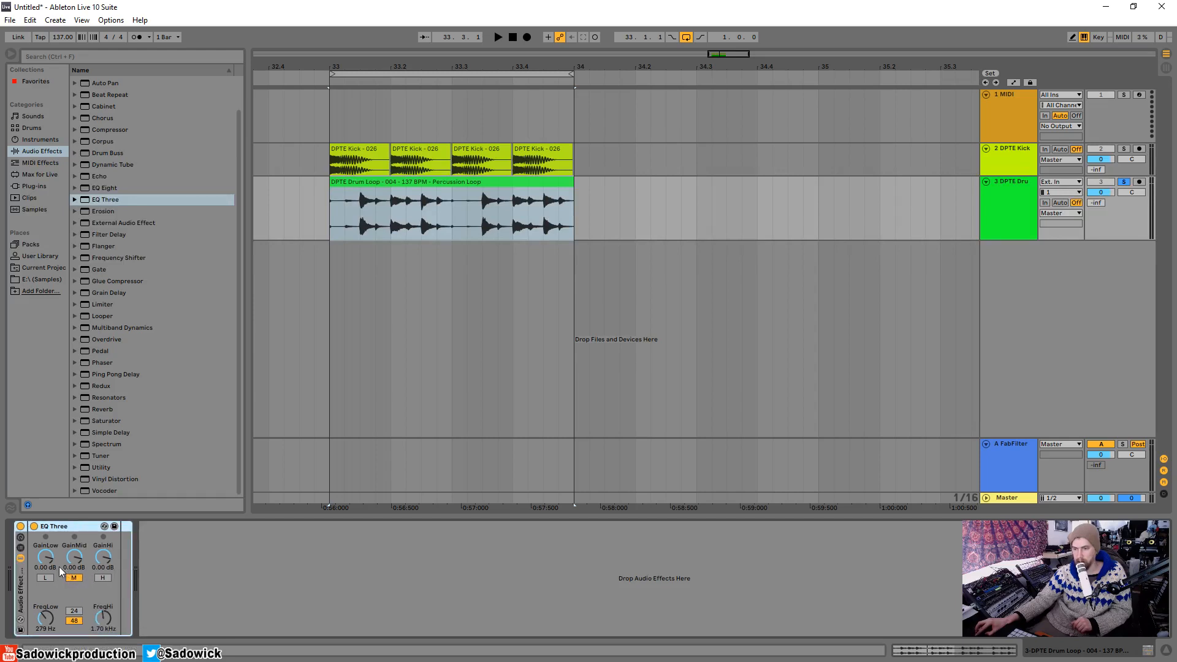
{"action": "left_click", "coordinate": [21, 549]}
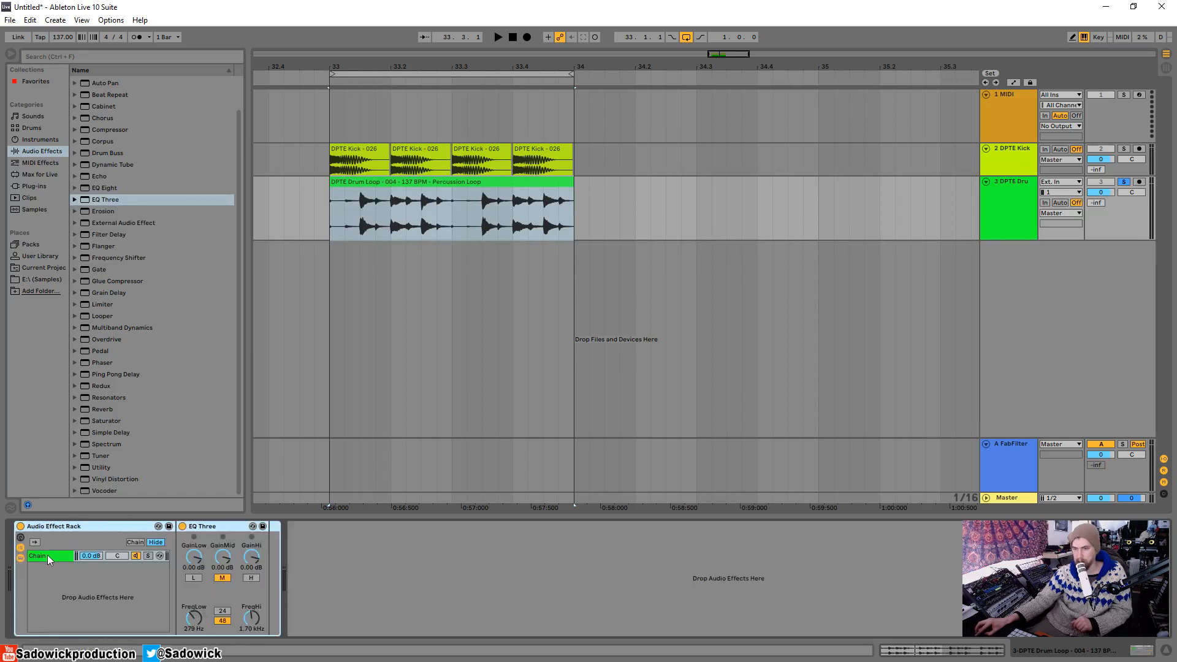
Duplicate the rack's chain, including its EQ Three, and compare the two chains.
{"action": "right_click", "coordinate": [46, 554]}
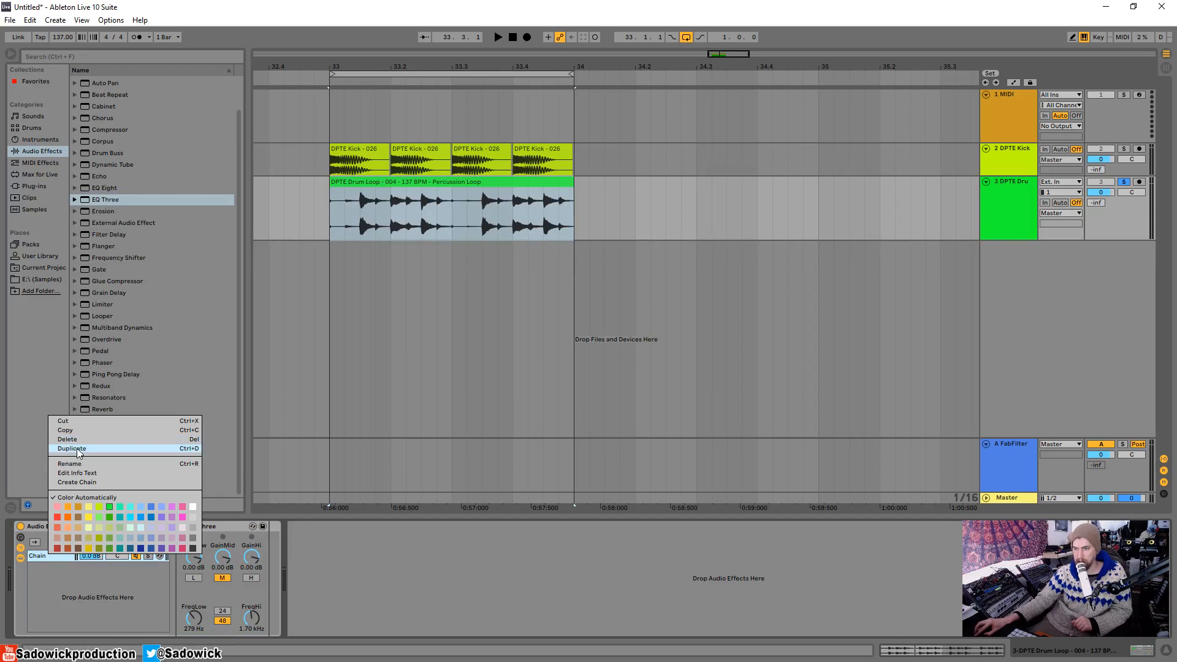
{"action": "left_click", "coordinate": [76, 449]}
{"action": "left_click", "coordinate": [47, 557]}
{"action": "left_click", "coordinate": [50, 569]}
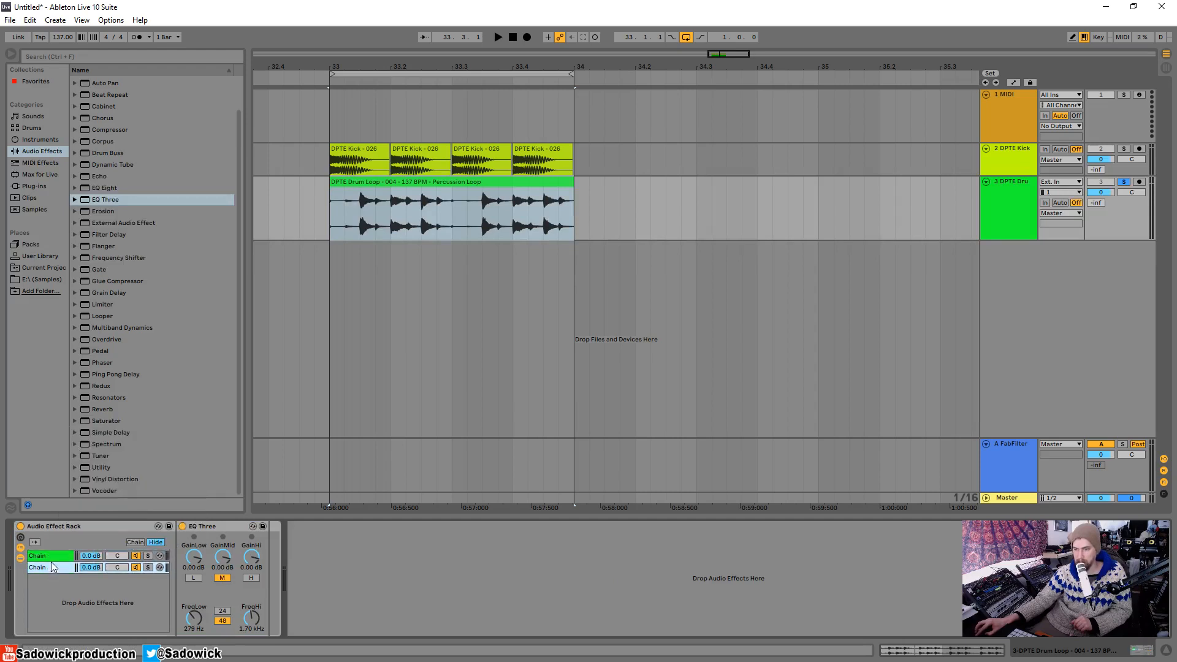
{"action": "left_click", "coordinate": [51, 559]}
{"action": "left_click", "coordinate": [52, 570]}
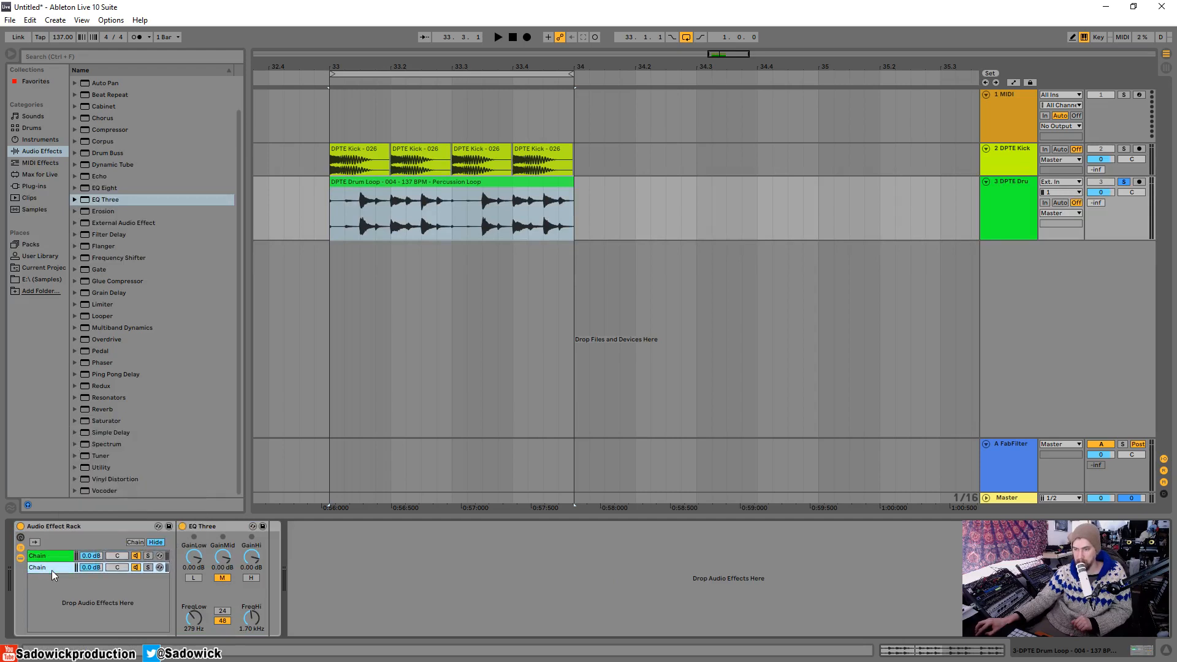
In the second chain's EQ Three, switch the mid band off and the low and high bands on, checking against the first chain.
{"action": "left_click", "coordinate": [222, 578]}
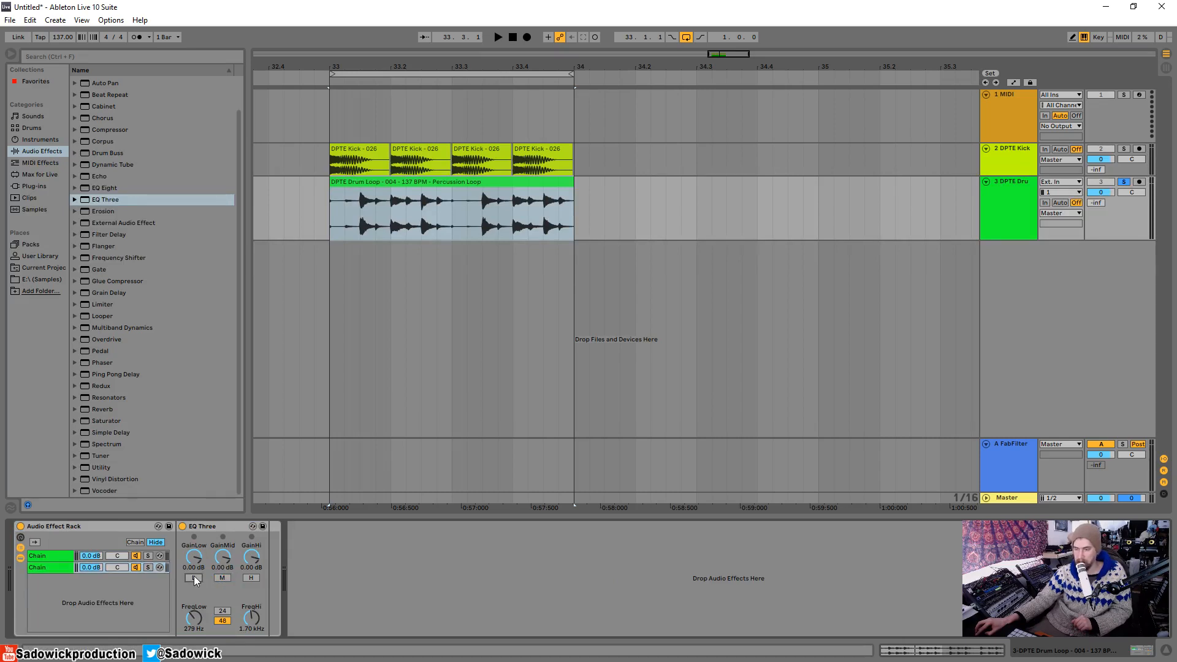
{"action": "left_click", "coordinate": [60, 558]}
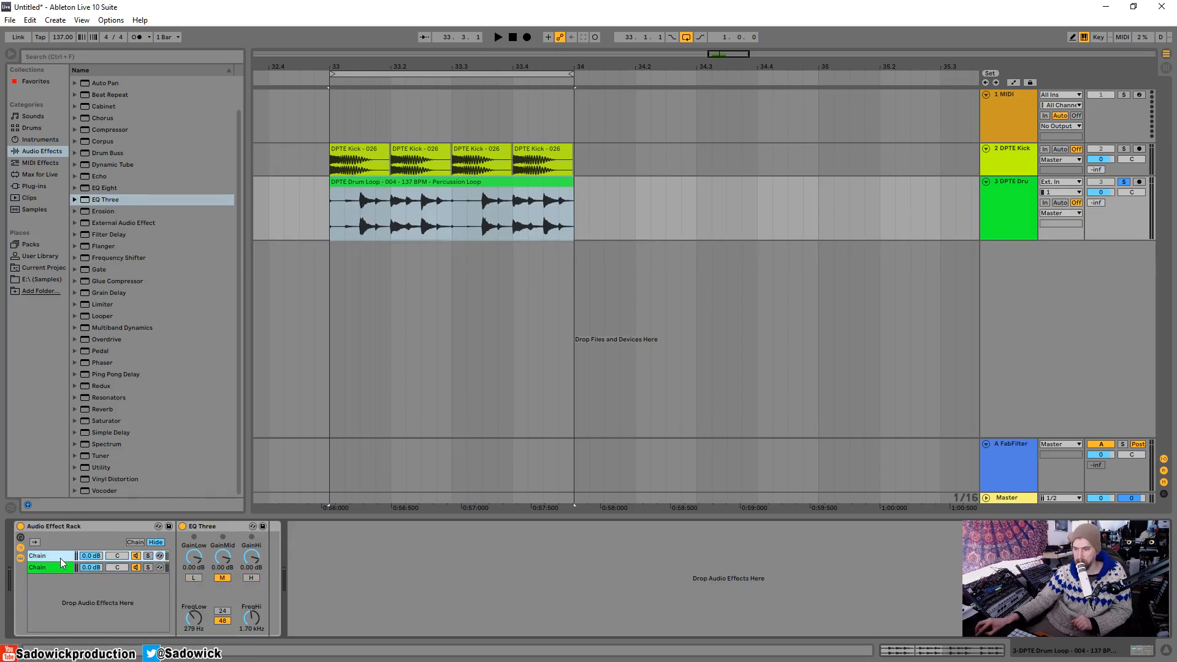
{"action": "left_click", "coordinate": [61, 572]}
{"action": "left_click", "coordinate": [60, 559]}
{"action": "left_click", "coordinate": [60, 563]}
{"action": "left_click", "coordinate": [60, 558]}
{"action": "left_click", "coordinate": [60, 569]}
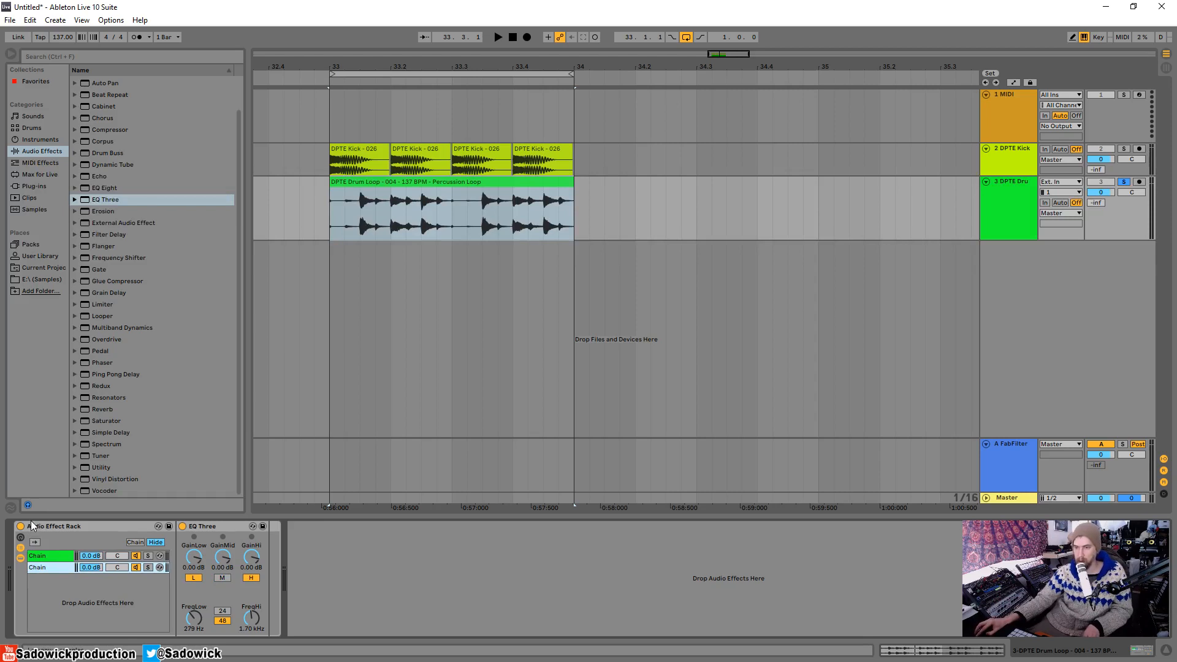
Play the loop while bypassing and re-enabling the Audio Effect Rack to compare the sound.
{"action": "key", "text": "space"}
{"action": "left_click", "coordinate": [24, 528]}
{"action": "left_click", "coordinate": [23, 528]}
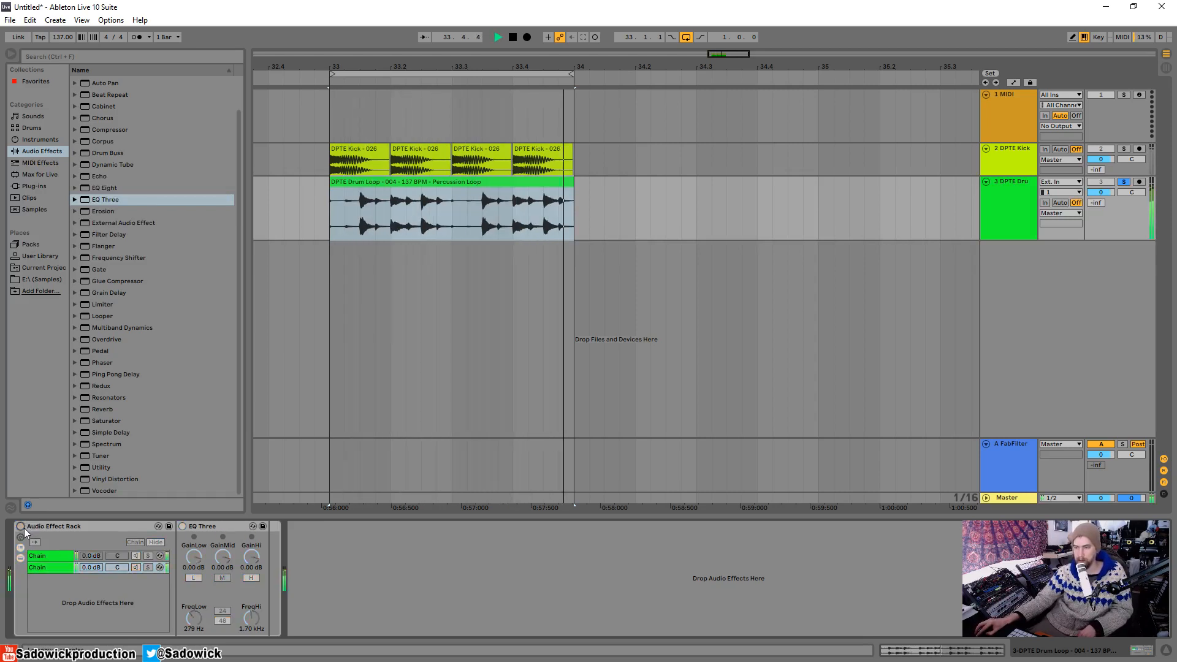
{"action": "left_click", "coordinate": [23, 528]}
{"action": "key", "text": "space"}
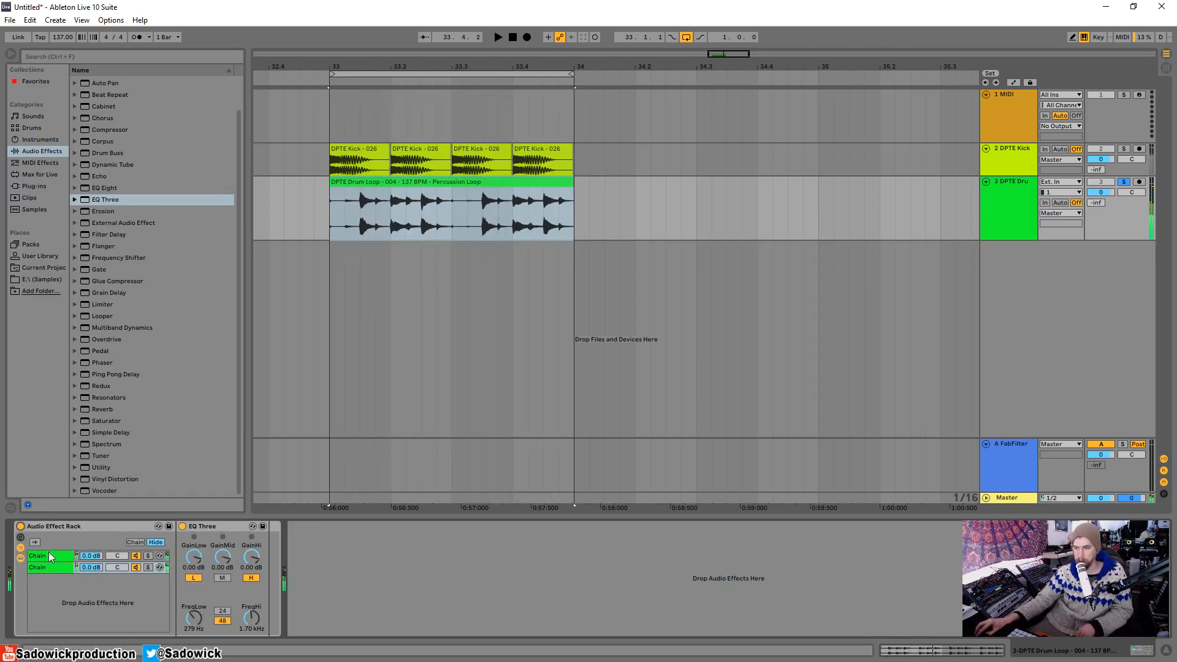
Solo the mid-band chain and add a Compressor after its EQ Three.
{"action": "left_click", "coordinate": [49, 553]}
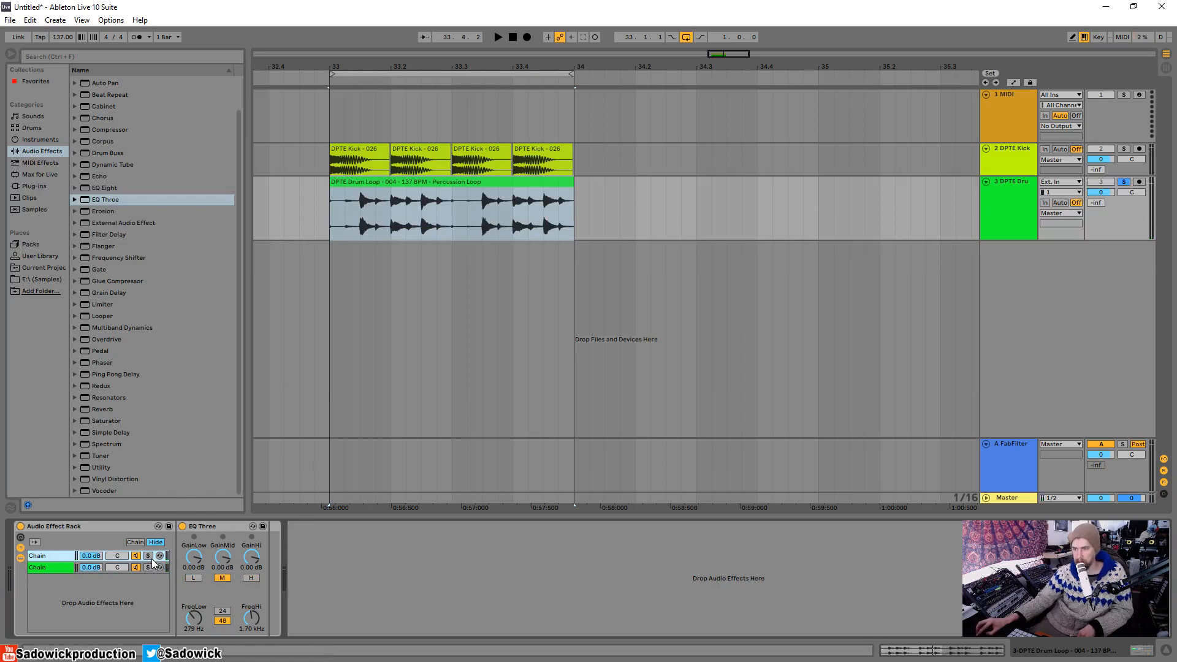
{"action": "key", "text": "space"}
{"action": "mouse_move", "coordinate": [97, 130]}
{"action": "left_mouse_down"}
{"action": "mouse_move", "coordinate": [290, 539]}
{"action": "mouse_move", "coordinate": [227, 598]}
{"action": "mouse_move", "coordinate": [279, 564]}
{"action": "left_mouse_up"}
Enable the Compressor's sidechain with the 2-DPTE Kick track as its audio source.
{"action": "left_click", "coordinate": [285, 526]}
{"action": "left_click", "coordinate": [295, 556]}
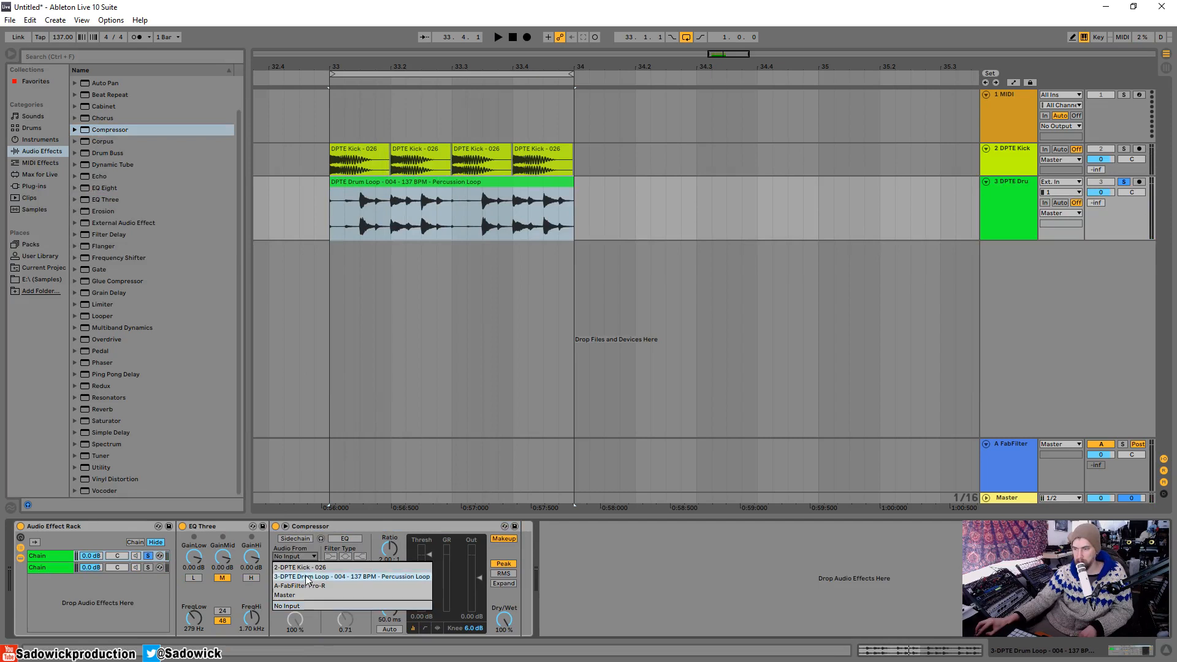
{"action": "left_click", "coordinate": [303, 567]}
{"action": "left_click", "coordinate": [300, 538]}
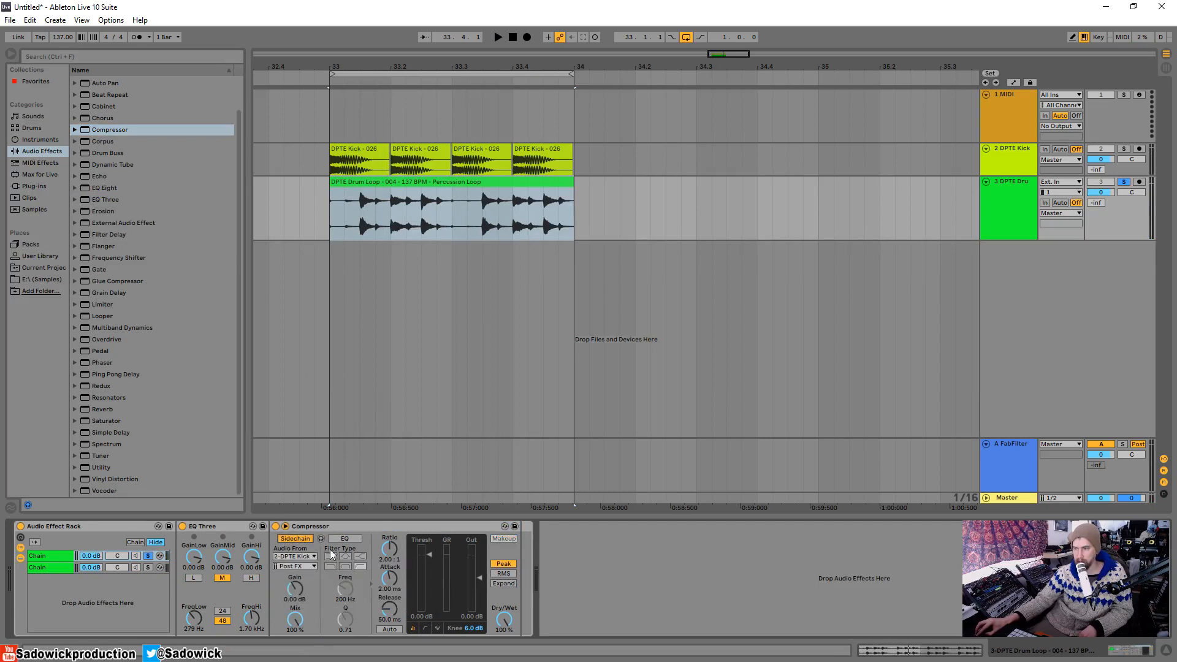
During playback, enable the Compressor's sidechain EQ, switch to the activity display, and set the filter frequency to 740 Hz.
{"action": "key", "text": "space"}
{"action": "left_click", "coordinate": [438, 629]}
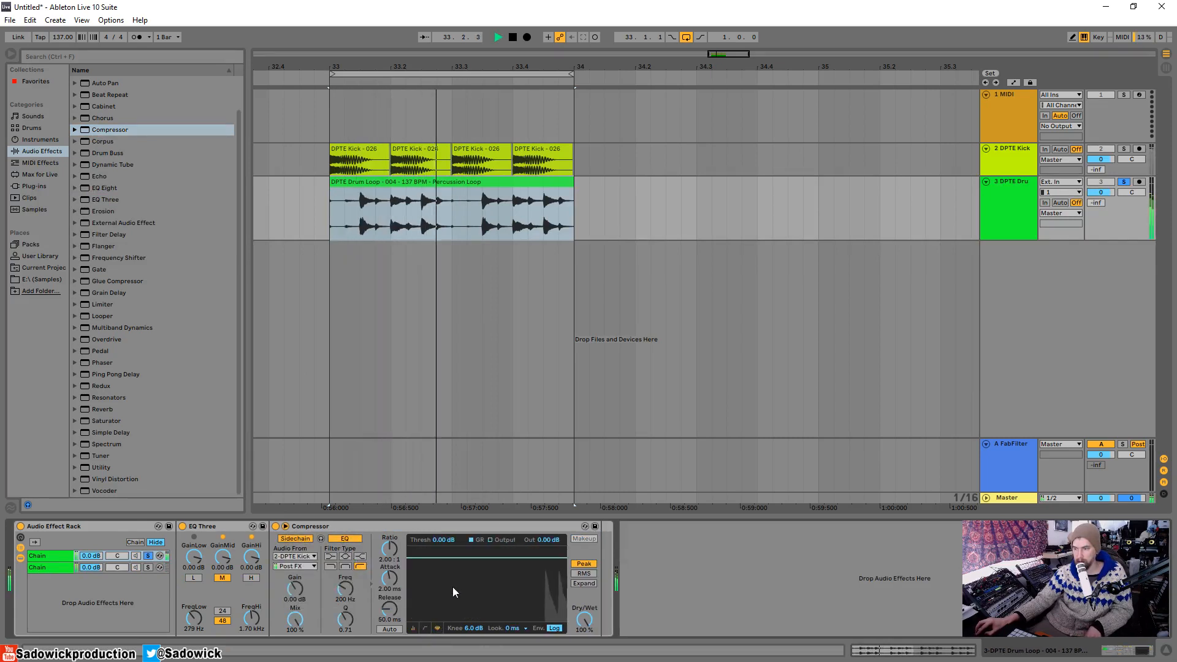
{"action": "left_click_drag", "start_coordinate": [354, 591], "coordinate": [352, 591]}
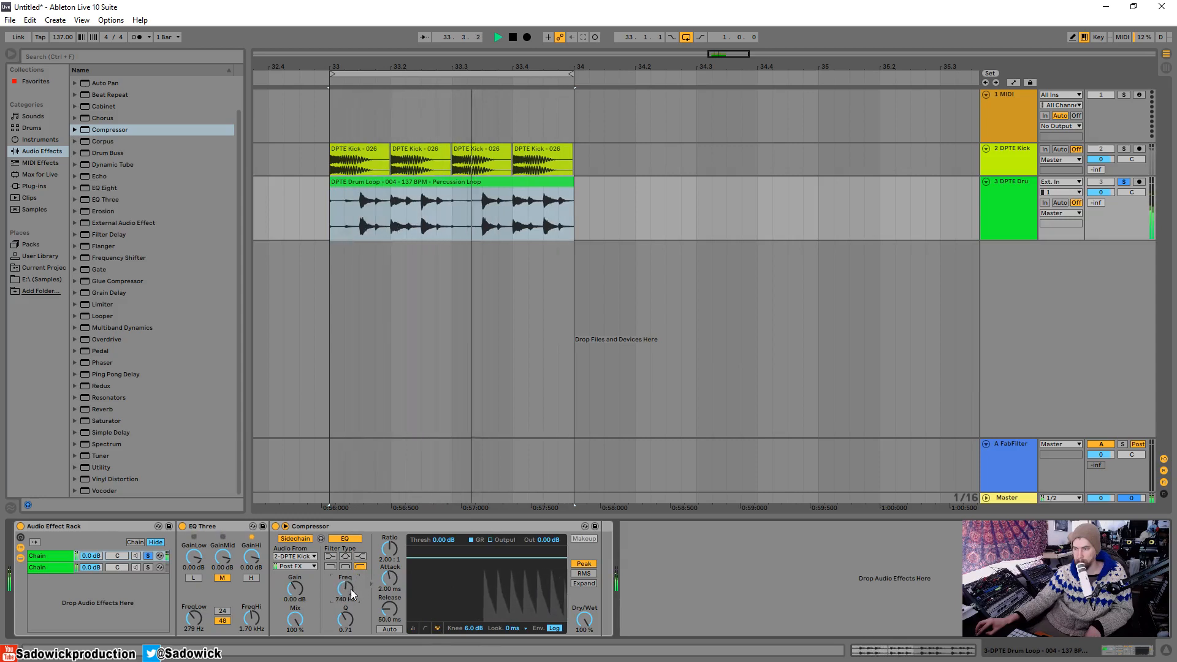
Set the Compressor's ratio to inf:1 and its threshold to -33.0 dB while listening to the ducking.
{"action": "left_click_drag", "start_coordinate": [425, 558], "coordinate": [425, 596]}
{"action": "left_click_drag", "start_coordinate": [389, 549], "coordinate": [389, 491]}
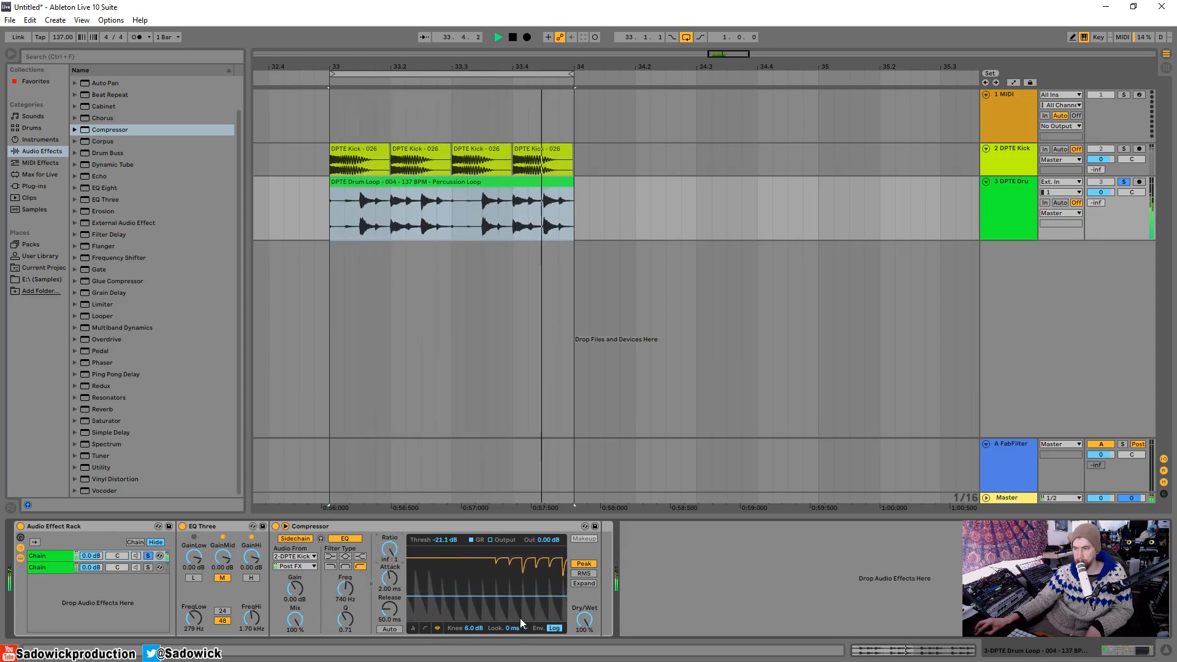
{"action": "left_click_drag", "start_coordinate": [512, 599], "coordinate": [513, 606]}
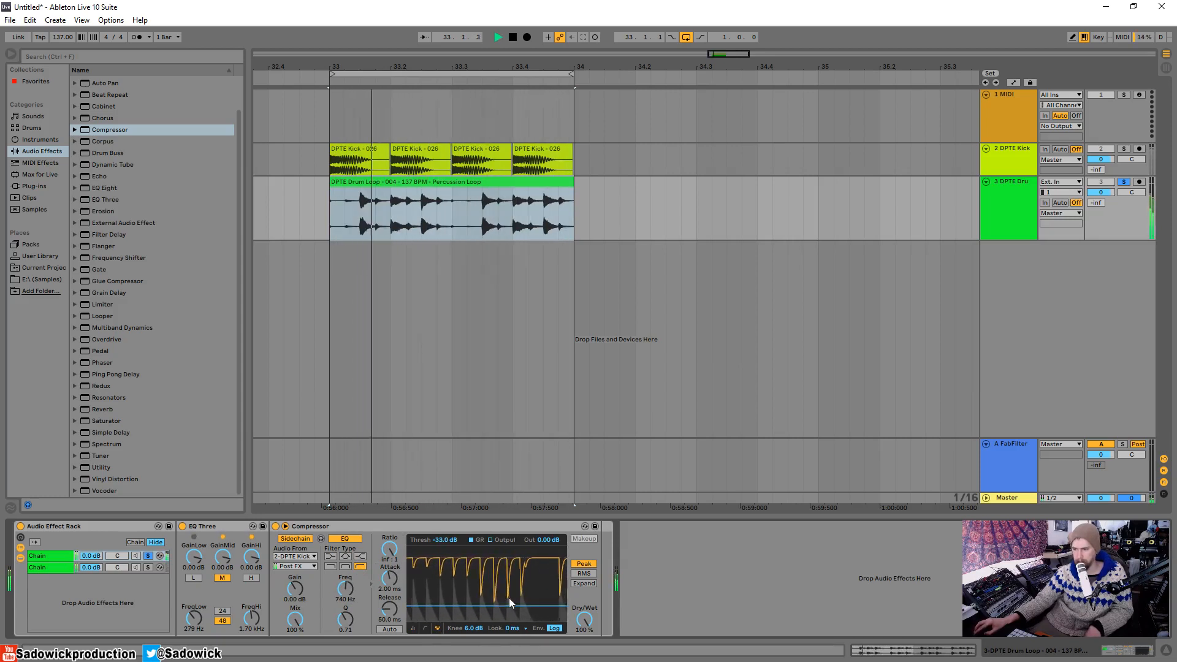
{"action": "key", "text": "space"}
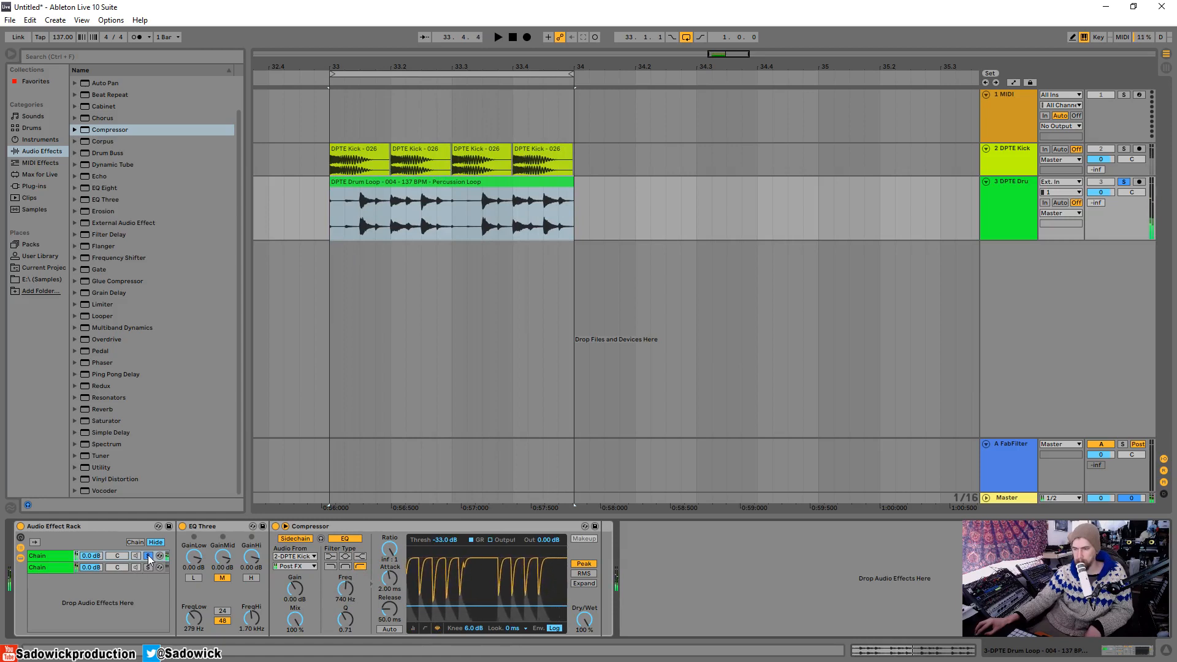
Unsolo the mid-band chain to hear both chains together, and solo the low-and-high chain during playback.
{"action": "left_click", "coordinate": [148, 554]}
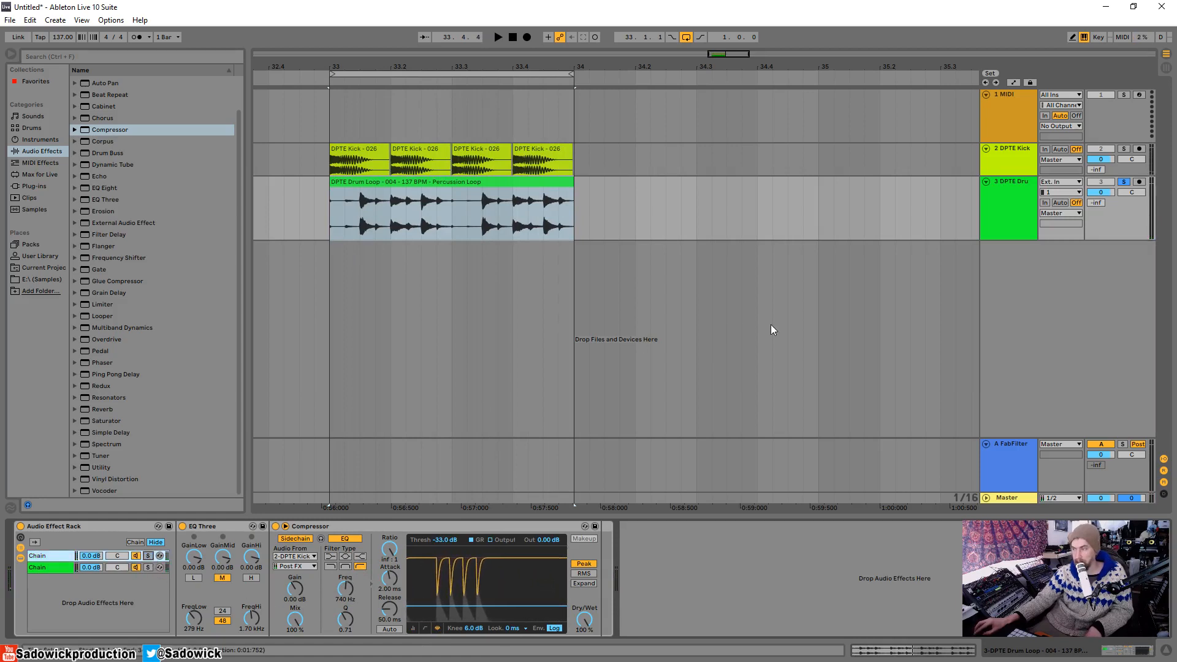
{"action": "key", "text": "space"}
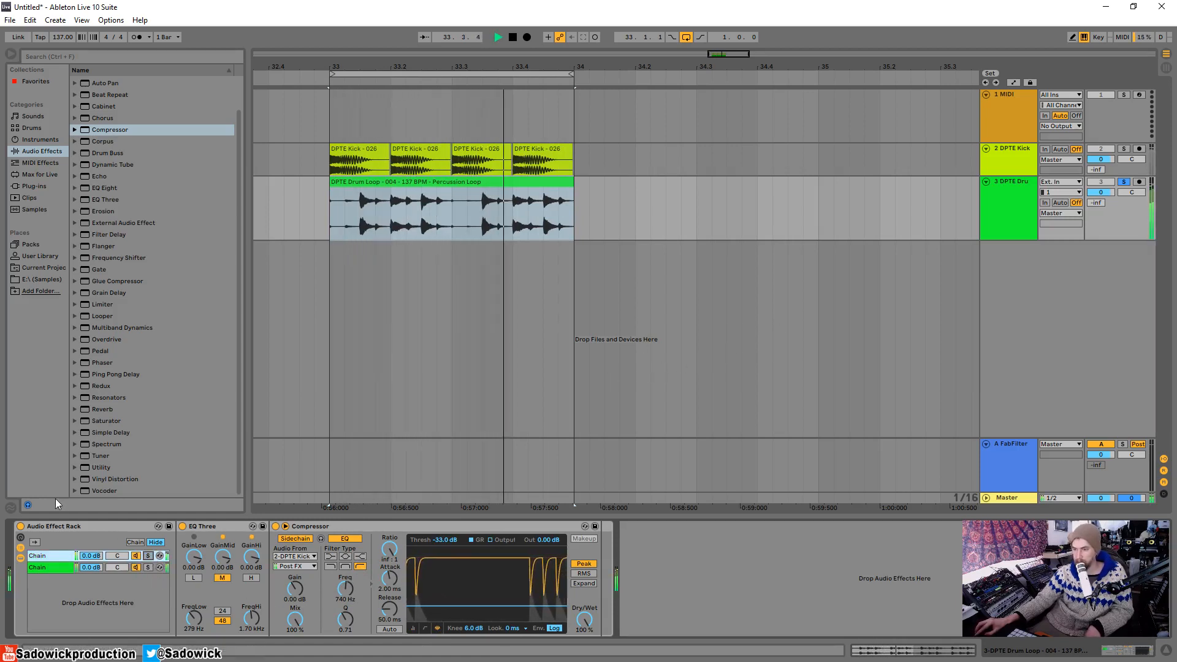
{"action": "left_click", "coordinate": [147, 567]}
{"action": "key", "text": "space"}
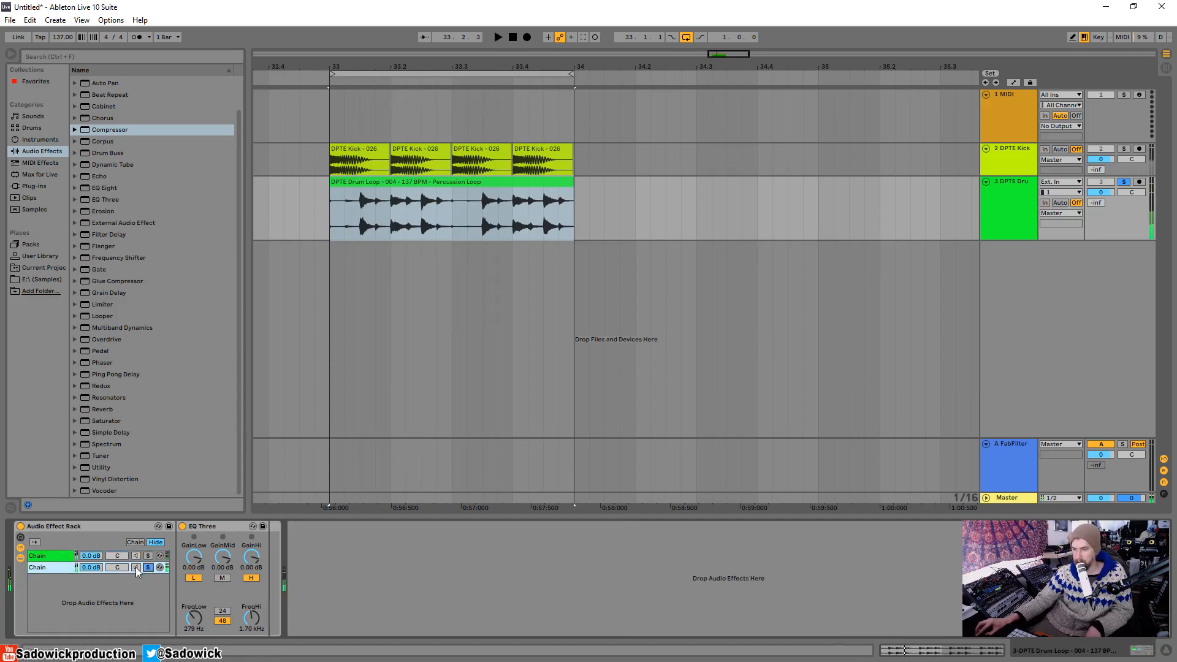
Unsolo the low-and-high chain in the effect rack during playback to hear both chains together.
{"action": "key", "text": "space"}
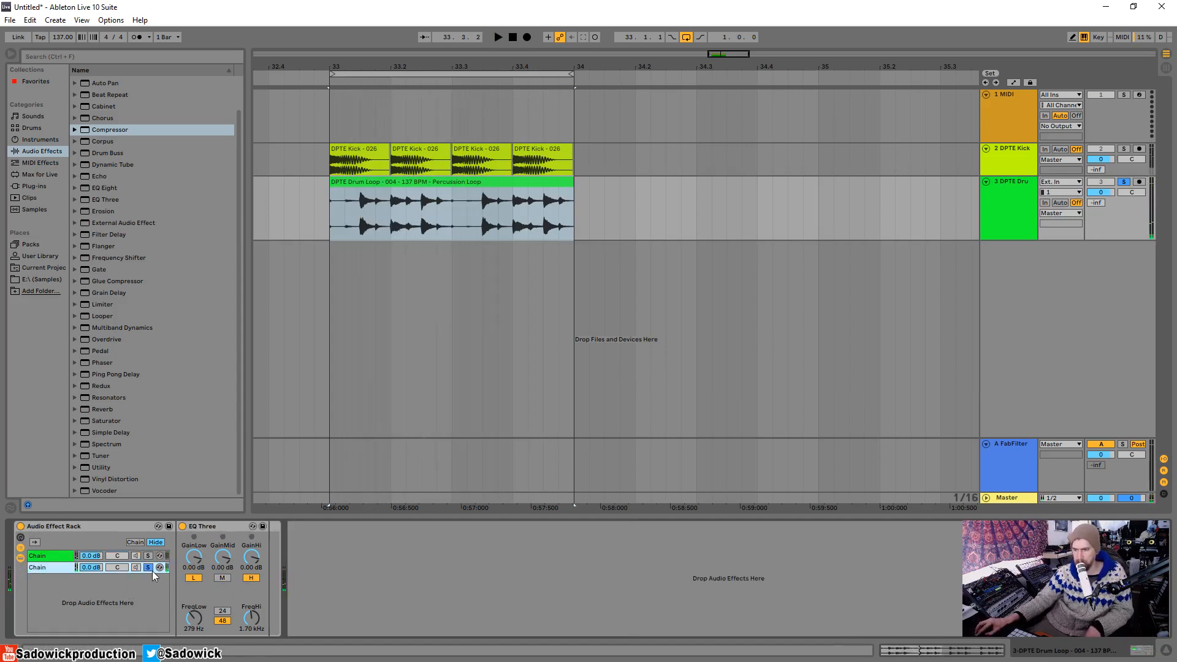
{"action": "key", "text": "space"}
{"action": "left_click", "coordinate": [147, 567]}
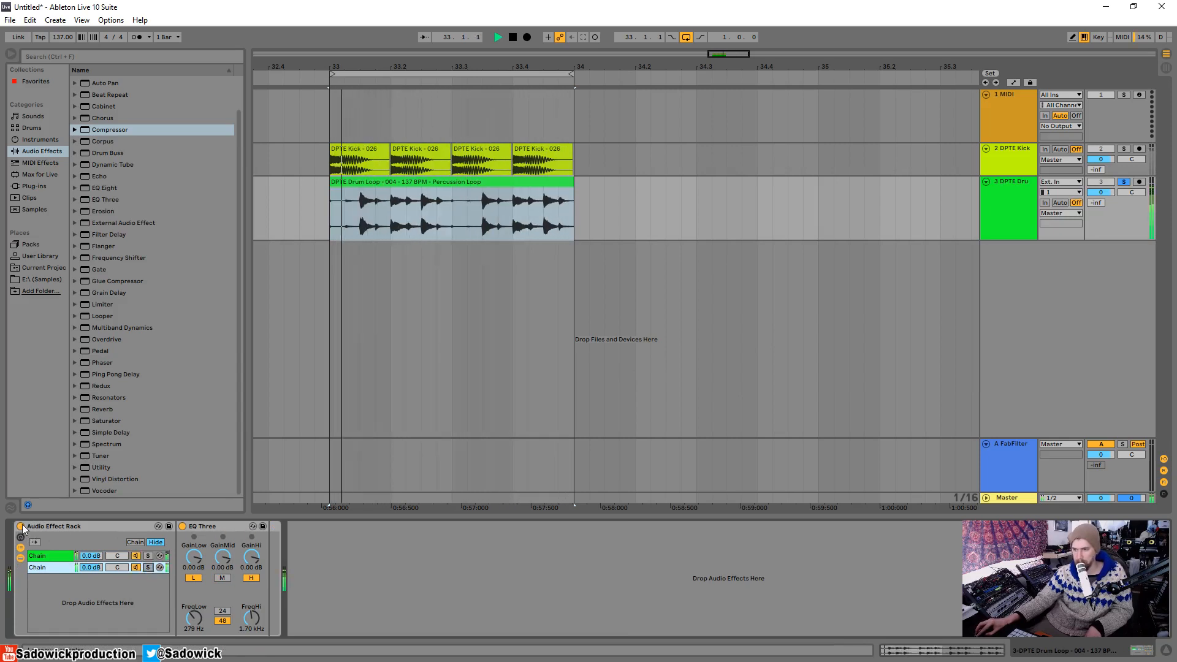
Compare the soloed percussion loop with the Audio Effect Rack switched off and back on, and stop playback.
{"action": "left_click", "coordinate": [21, 526]}
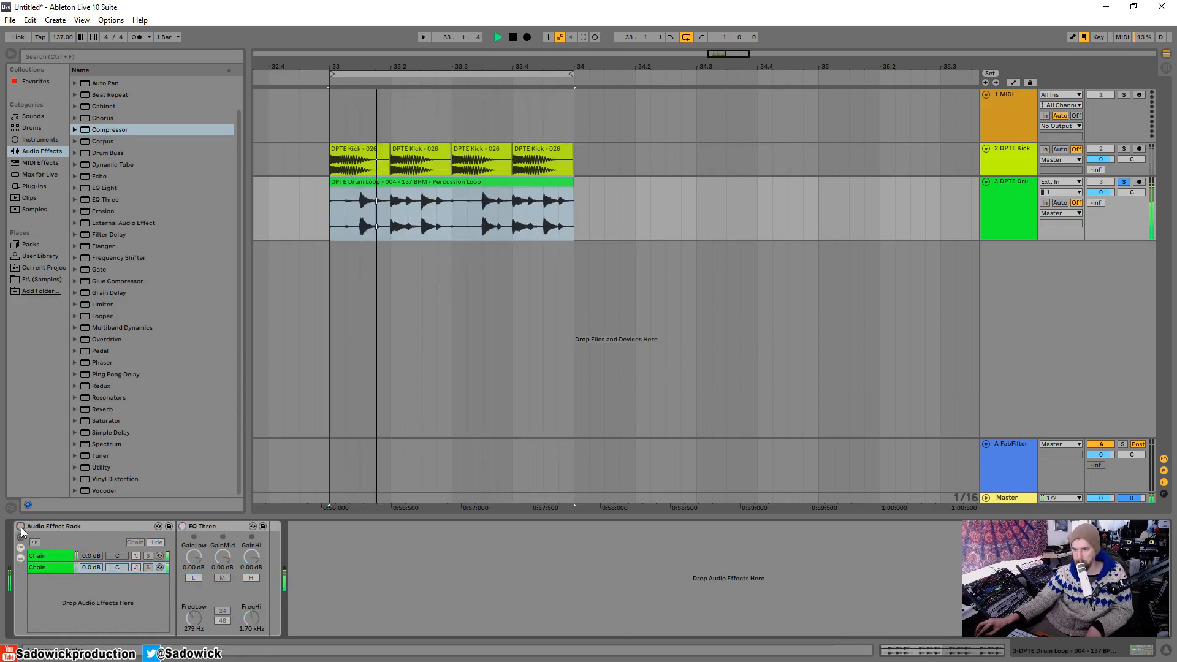
{"action": "left_click", "coordinate": [21, 526]}
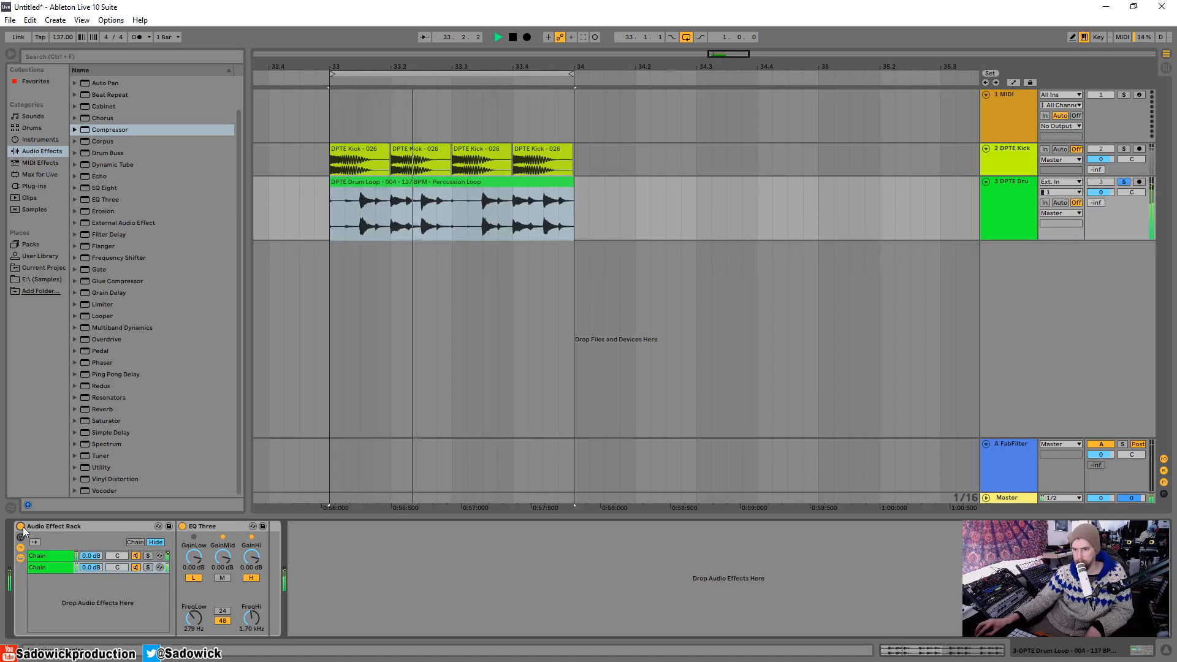
{"action": "key", "text": "space"}
Set the threshold of the mid-band chain's Compressor to -23.5 dB.
{"action": "left_click", "coordinate": [54, 556]}
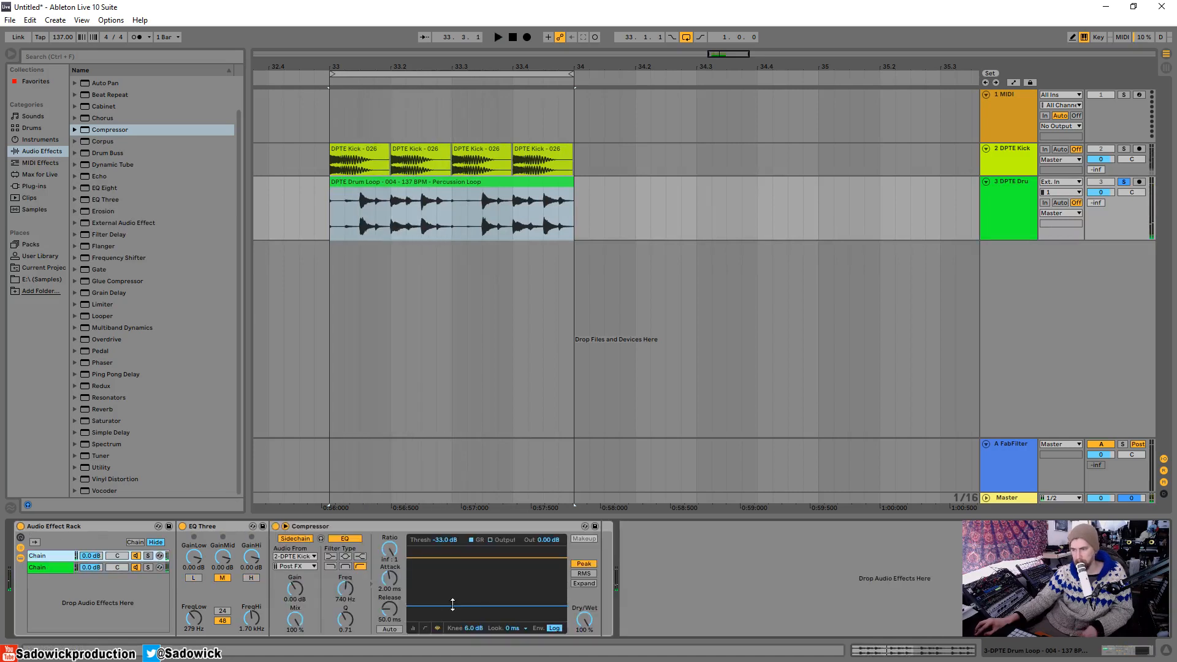
{"action": "left_click_drag", "start_coordinate": [452, 605], "coordinate": [453, 599]}
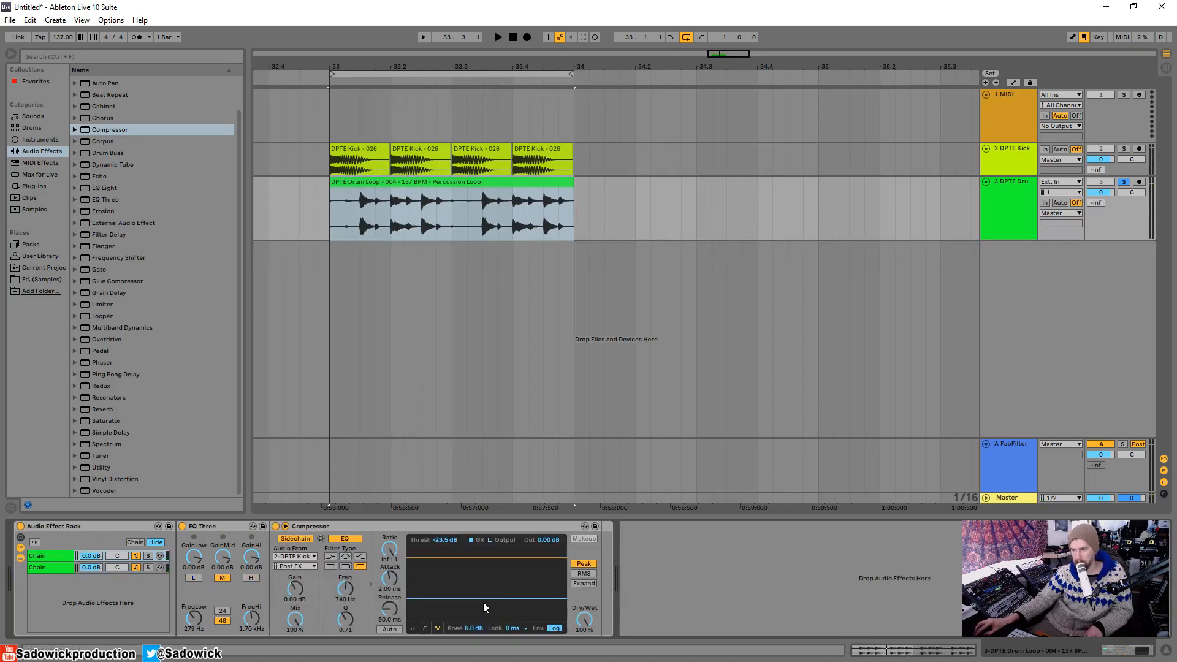
{"action": "key", "text": "space"}
Unsolo the percussion loop track and play it with the kick, comparing the Audio Effect Rack switched off and back on.
{"action": "left_click", "coordinate": [1124, 182]}
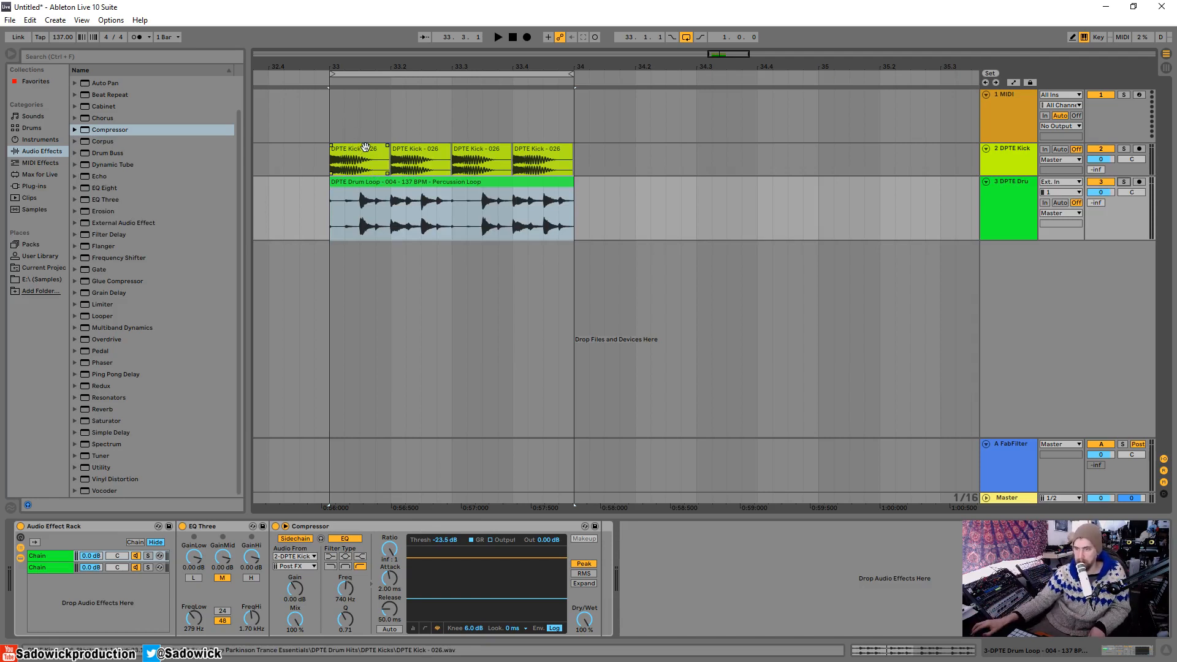
{"action": "key", "text": "space"}
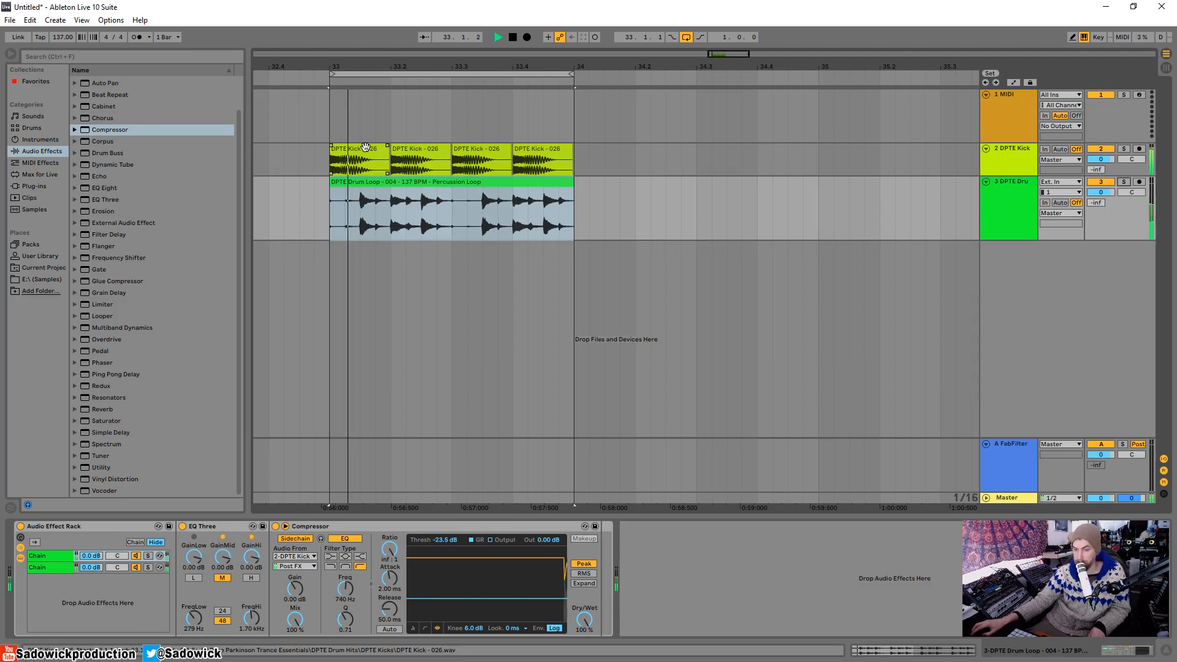
{"action": "left_click", "coordinate": [20, 526]}
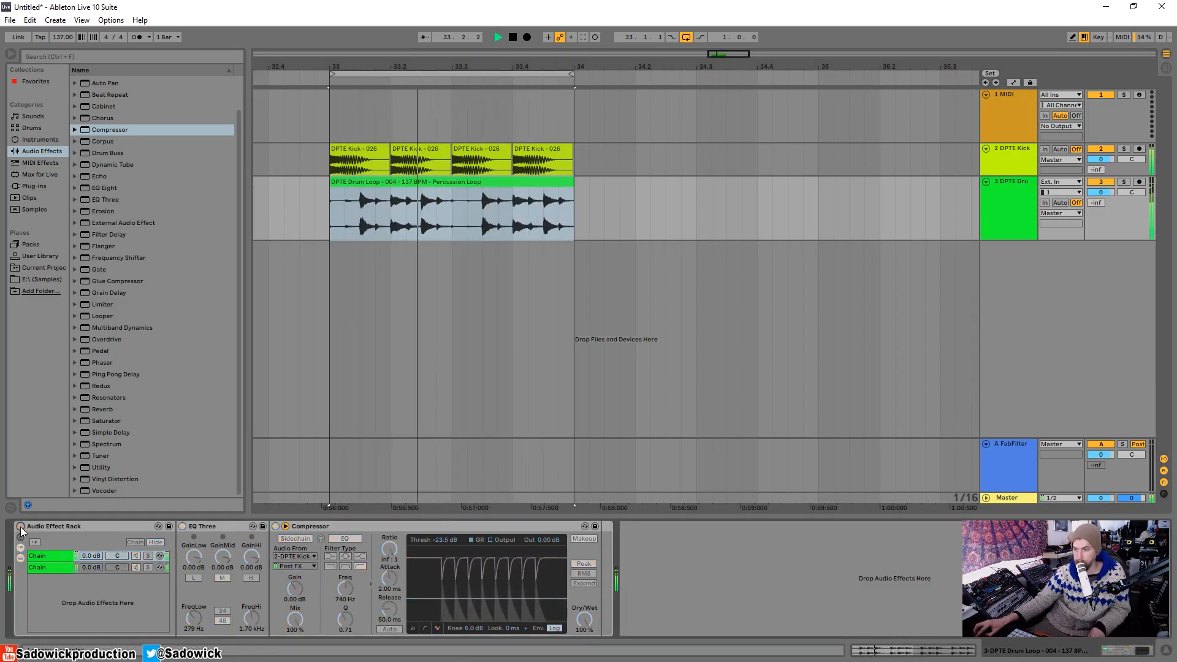
{"action": "left_click", "coordinate": [20, 527]}
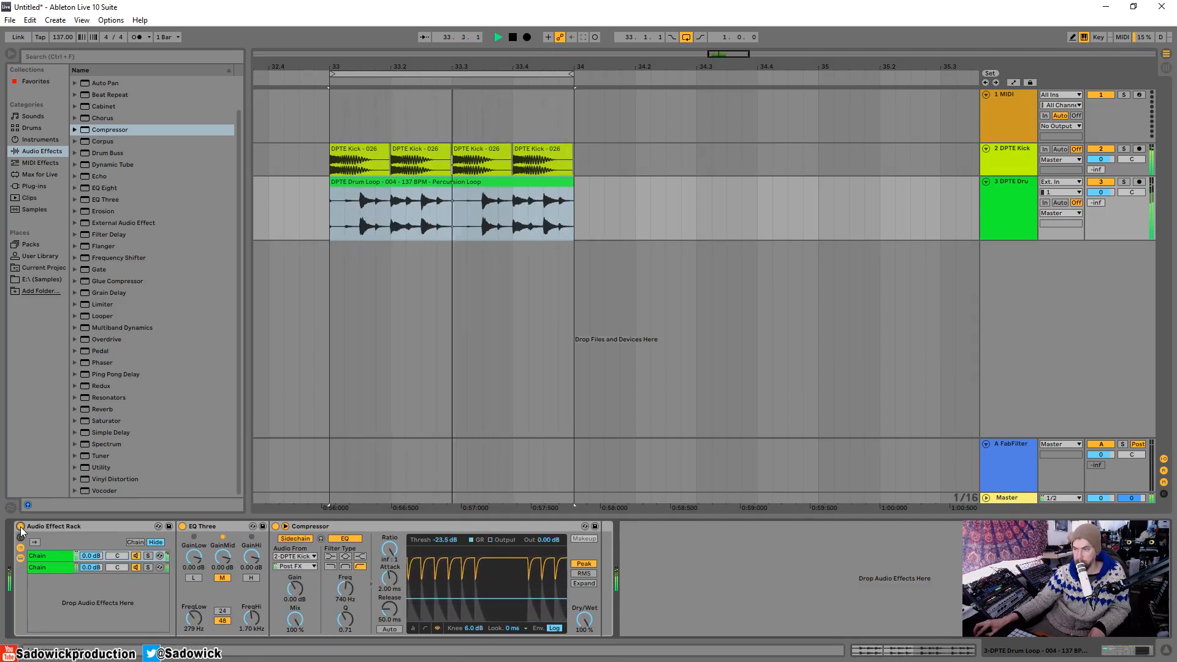
{"action": "key", "text": "space"}
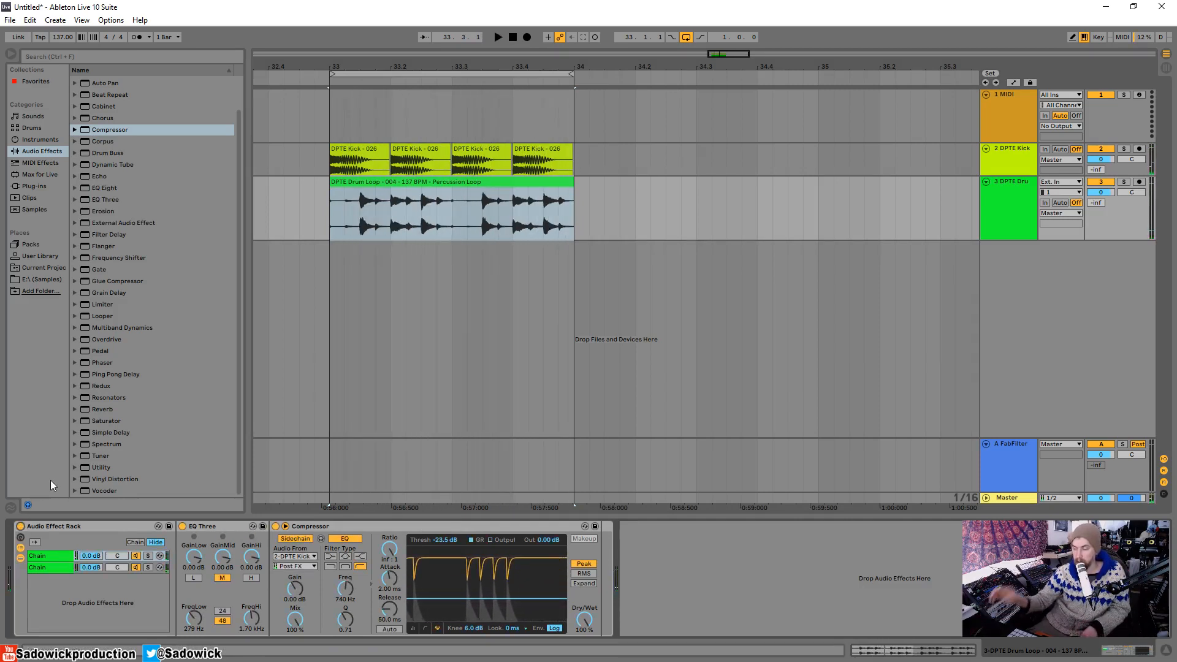